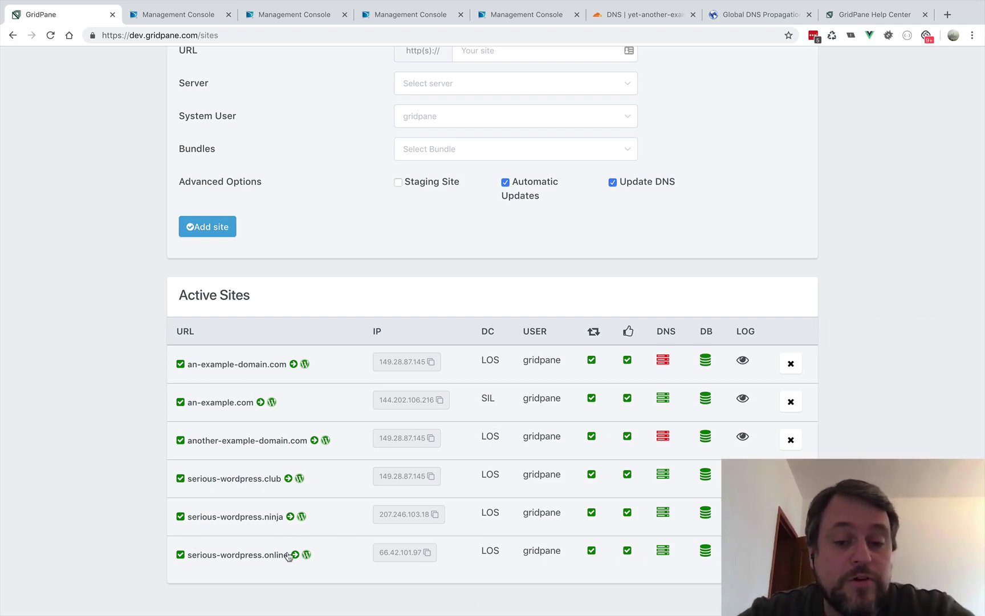
Review the site customization settings of serious-wordpress.club, then examine its DNS A and CNAME records.
{"action": "left_click", "coordinate": [234, 482]}
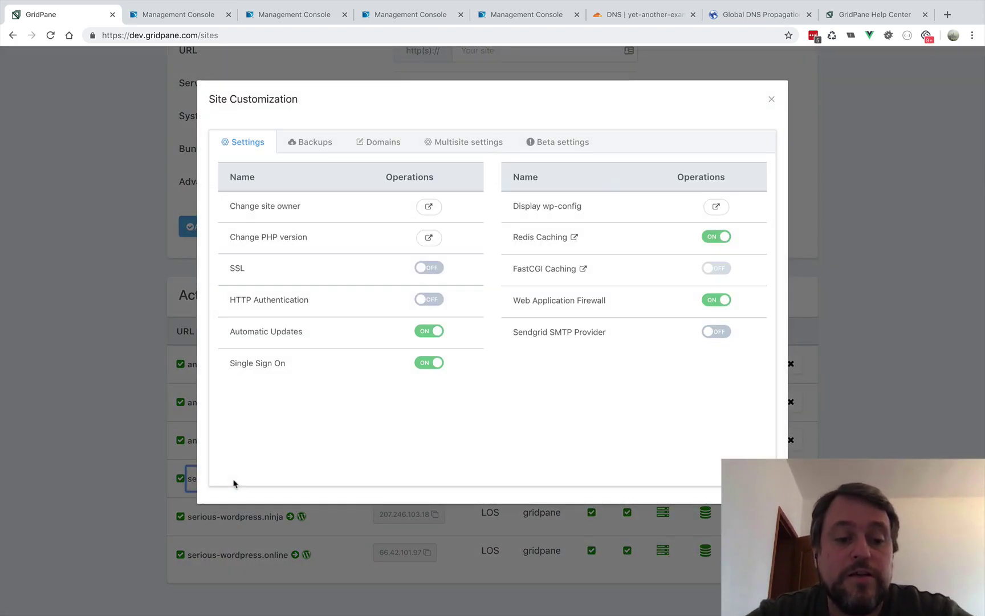
{"action": "left_click", "coordinate": [98, 379]}
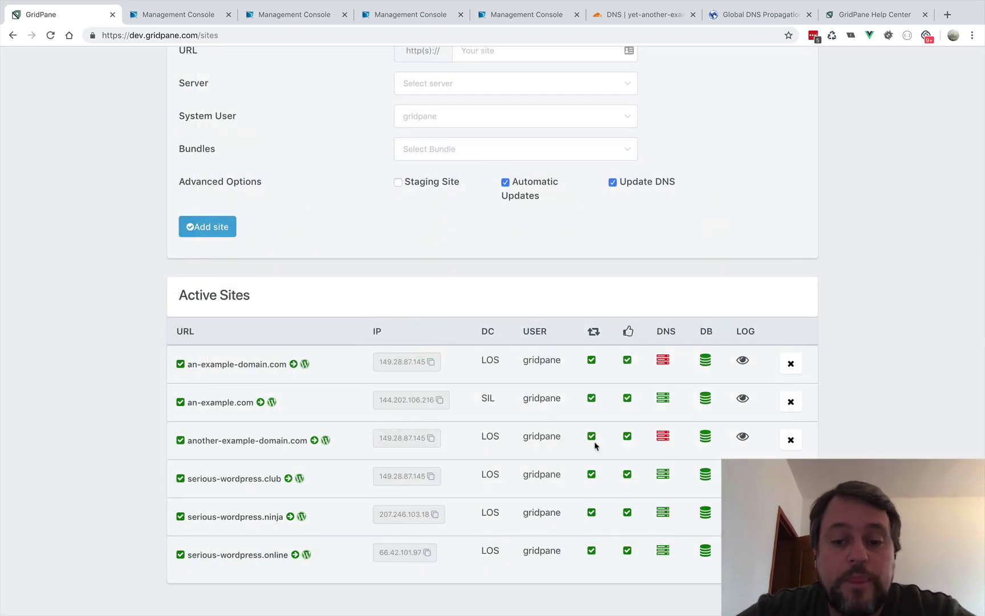
{"action": "left_click", "coordinate": [665, 476]}
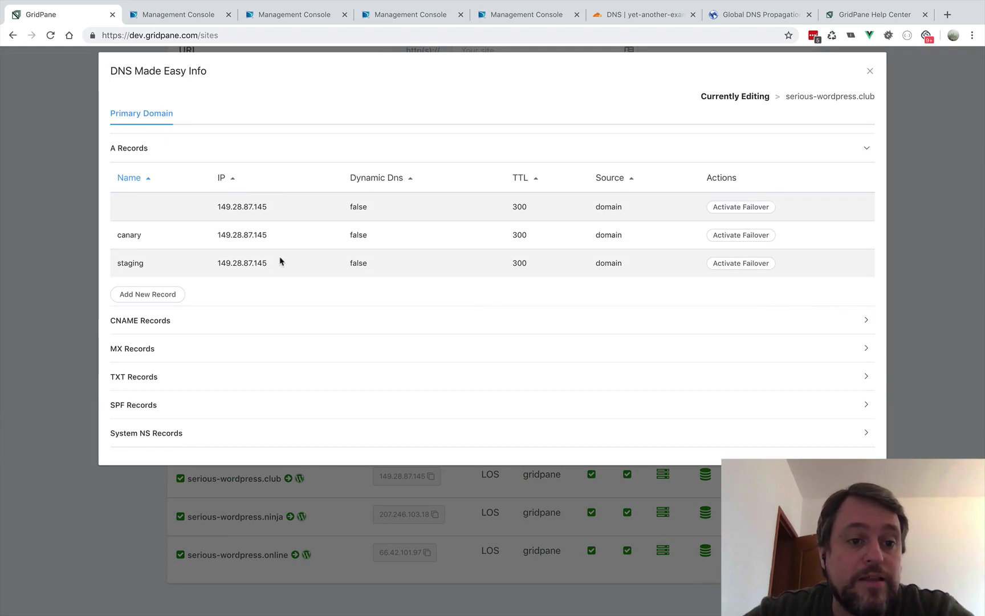
{"action": "left_click", "coordinate": [162, 326]}
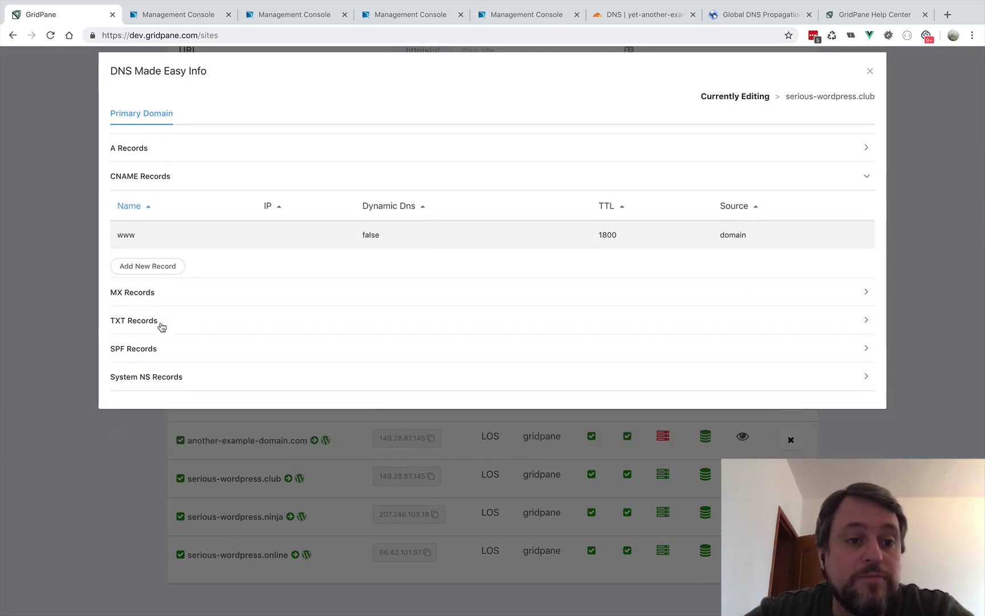
{"action": "left_click", "coordinate": [870, 70]}
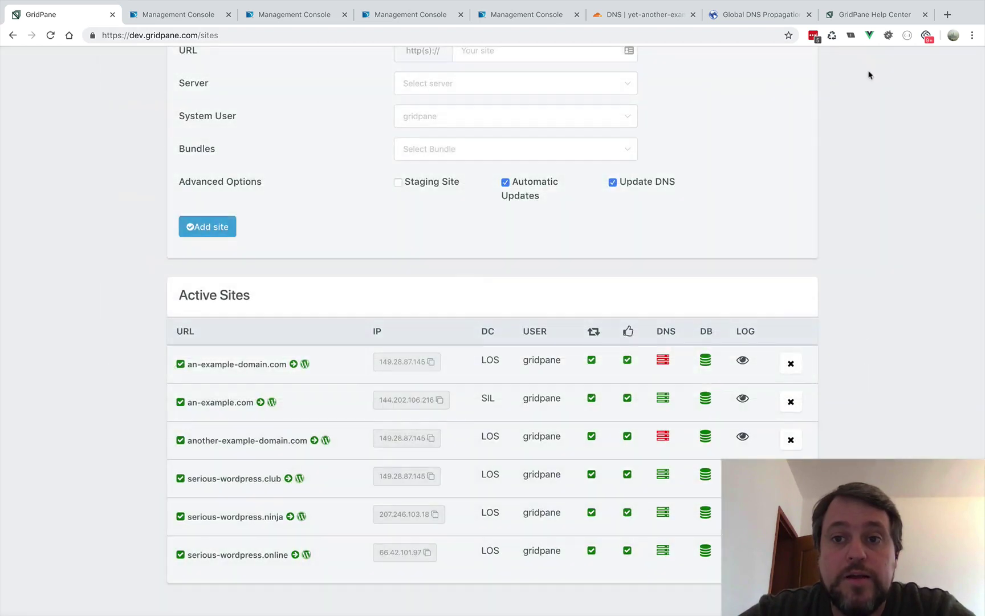
Check the global DNS propagation of the A record for serious-wordpress.club on whatsmydns.net.
{"action": "left_click", "coordinate": [736, 17]}
{"action": "left_click", "coordinate": [399, 177]}
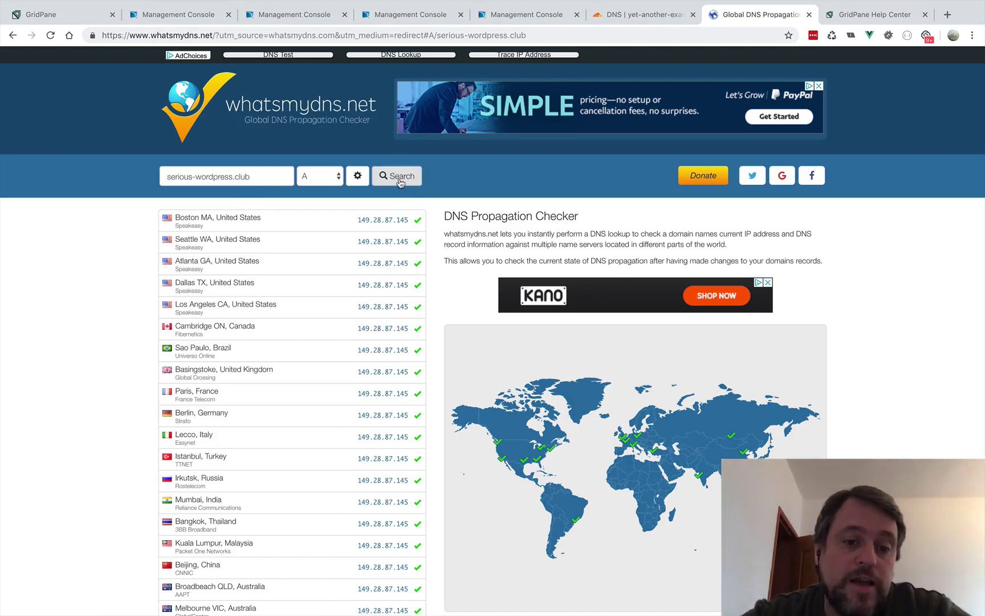
In GridPane, turn on SSL for serious-wordpress.club and open the live site.
{"action": "left_click", "coordinate": [46, 17]}
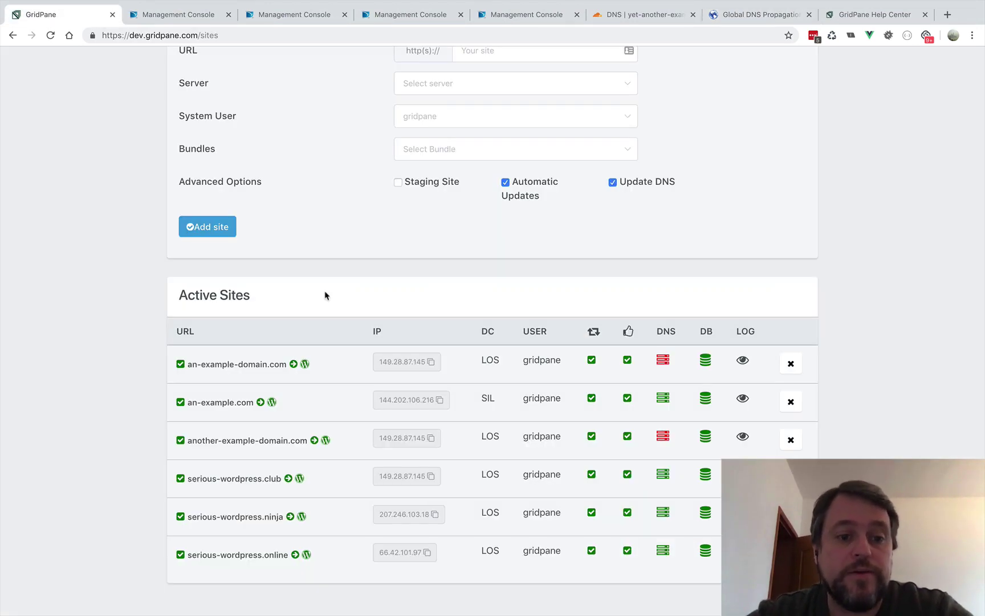
{"action": "left_click", "coordinate": [249, 479]}
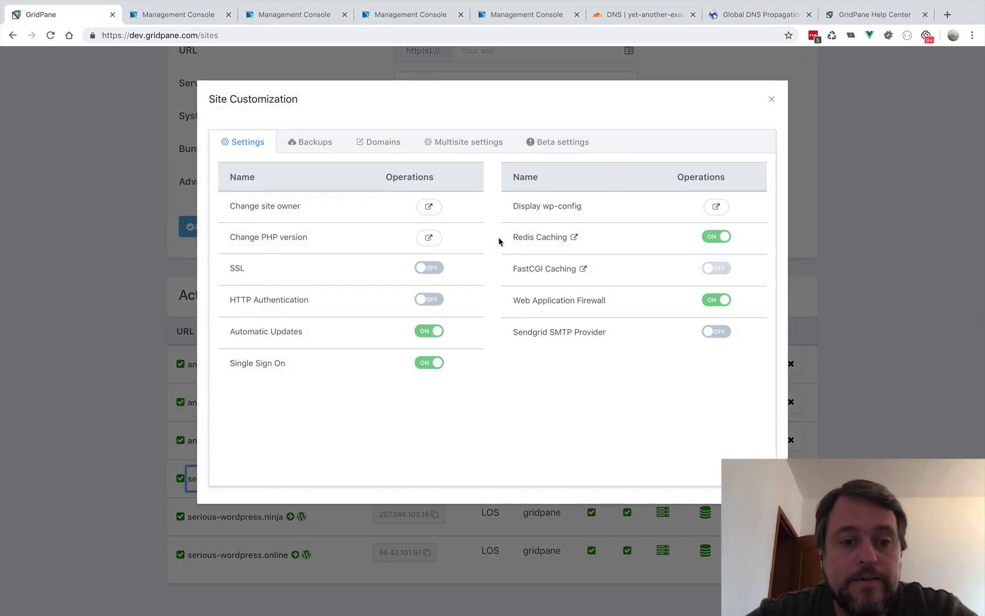
{"action": "left_click", "coordinate": [433, 268]}
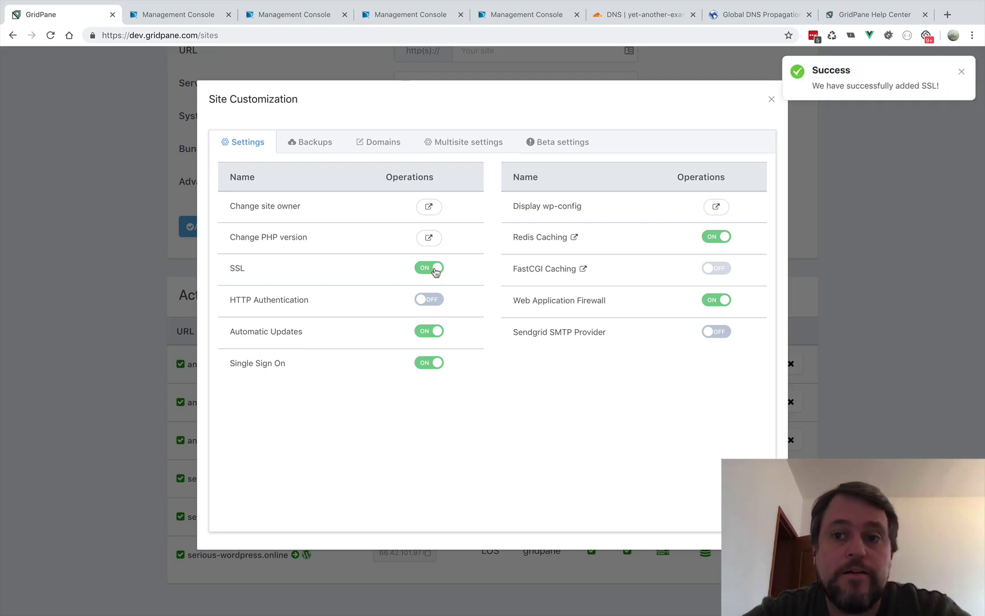
{"action": "left_click", "coordinate": [29, 288]}
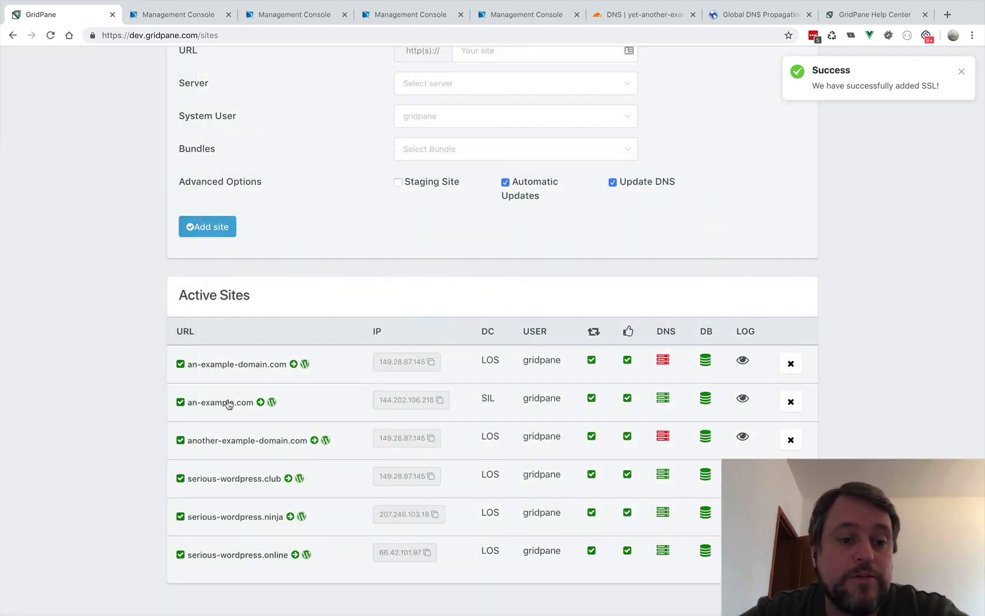
{"action": "left_click", "coordinate": [289, 479]}
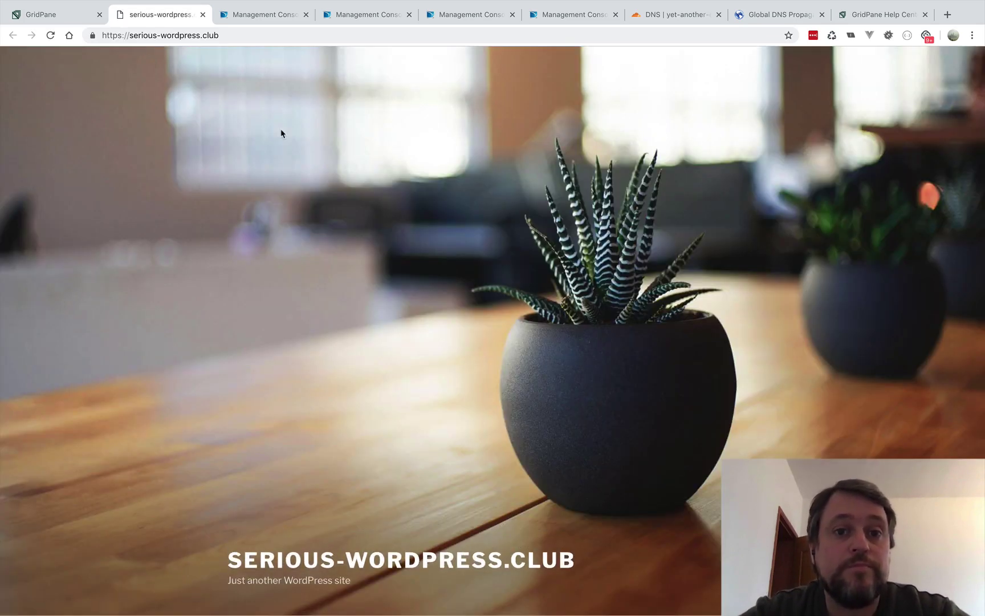
{"action": "mouse_move", "coordinate": [732, 8]}
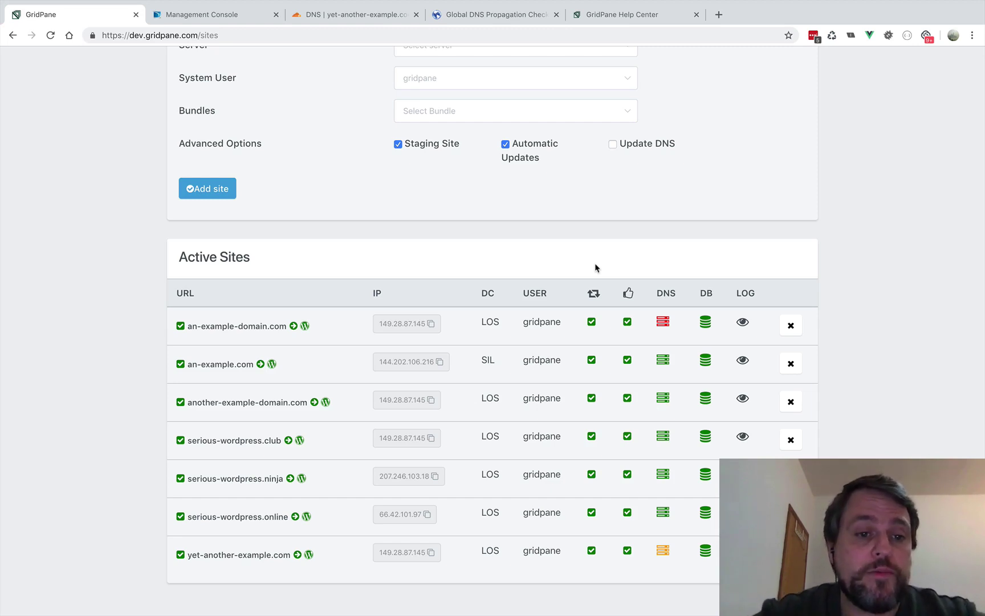
Try to turn on SSL for an-example-domain.com.
{"action": "left_click", "coordinate": [257, 328]}
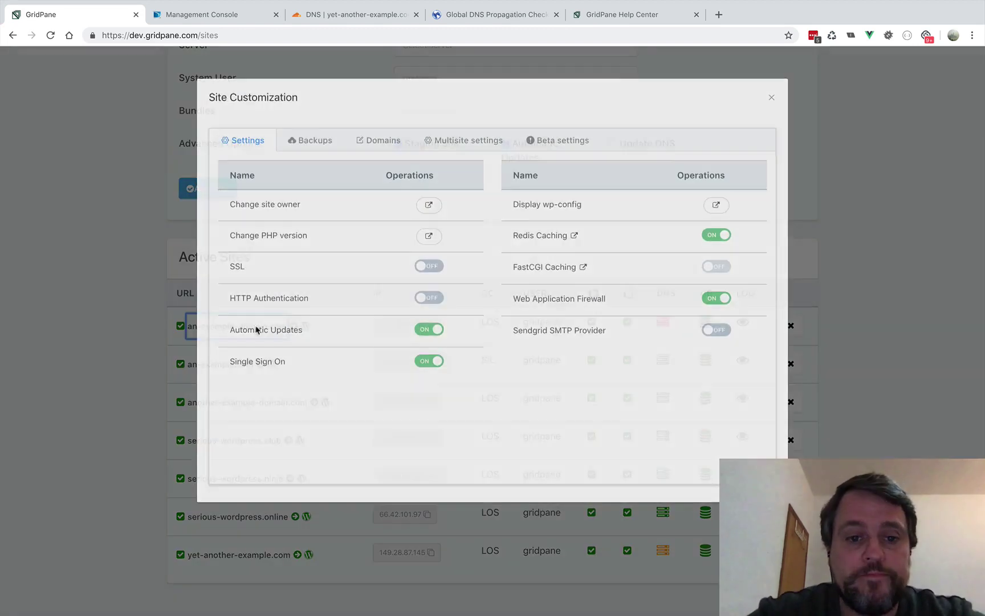
{"action": "left_click", "coordinate": [424, 272]}
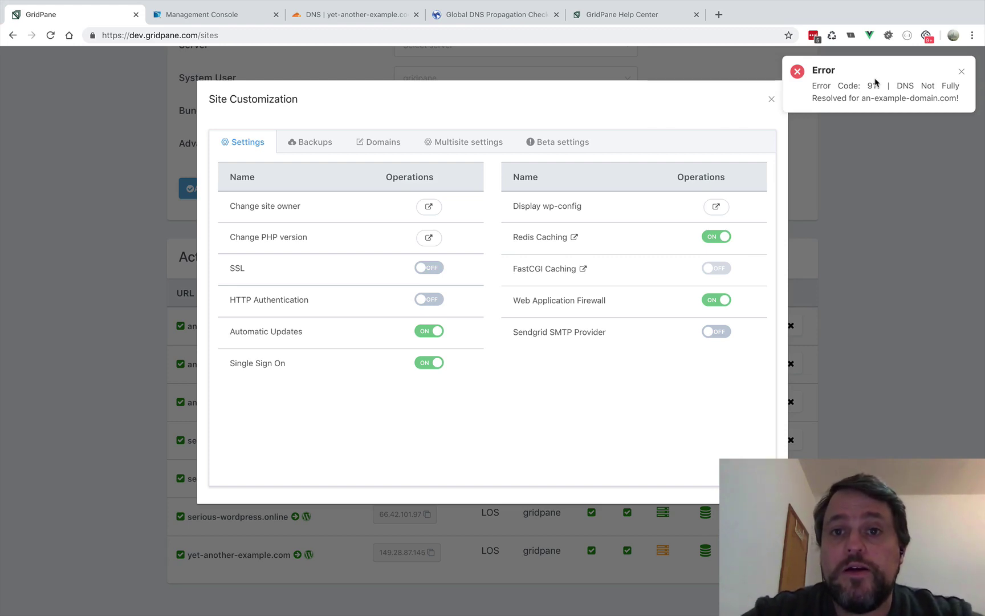
Search the GridPane Help Center for error code 911.
{"action": "left_click", "coordinate": [611, 19]}
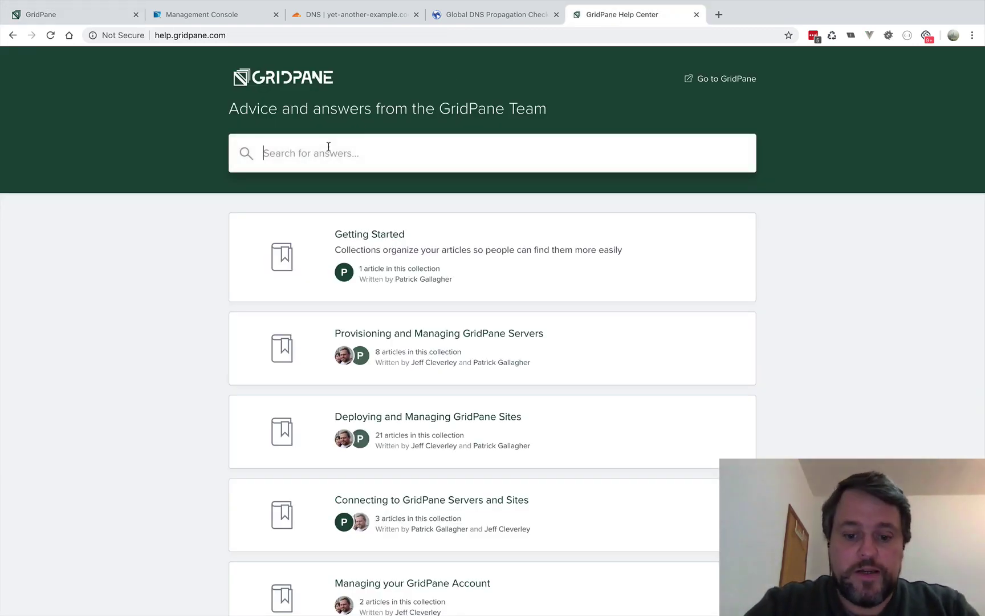
{"action": "type", "text": "9111"}
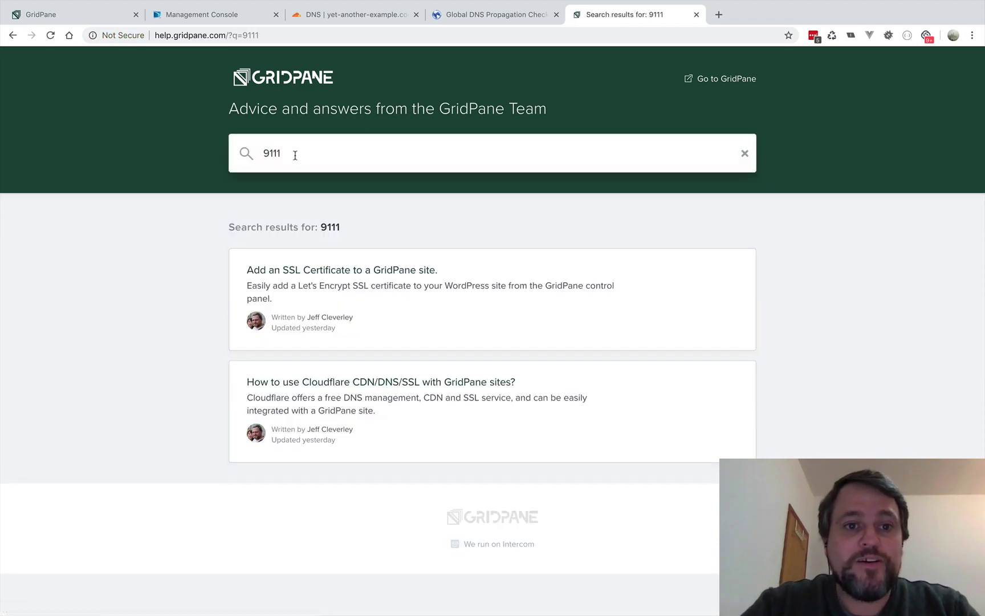
{"action": "key", "text": "BackSpace"}
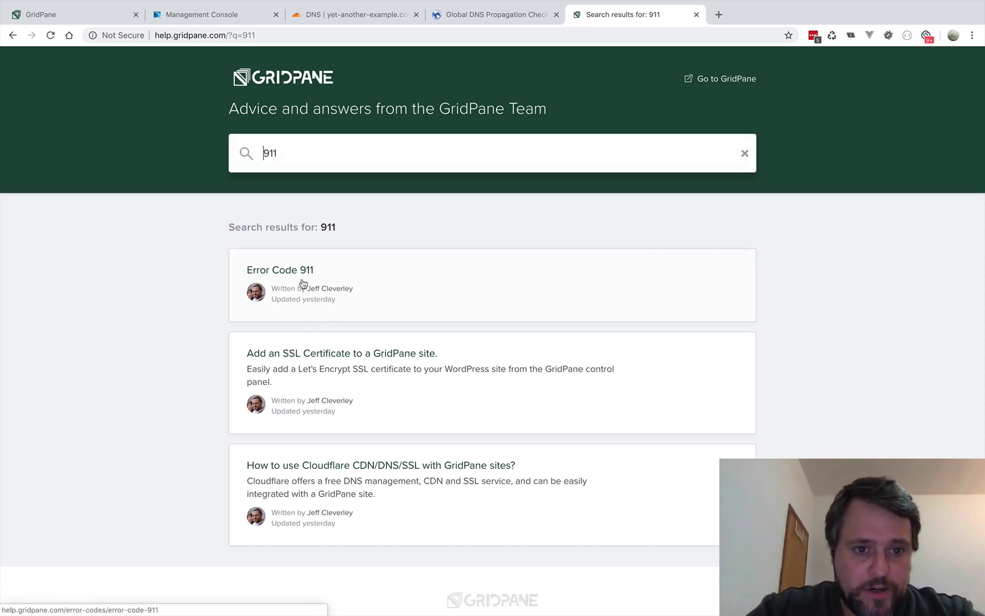
Review the help article on adding an SSL certificate to a GridPane site and open its Error Code 911 page.
{"action": "left_click", "coordinate": [349, 357]}
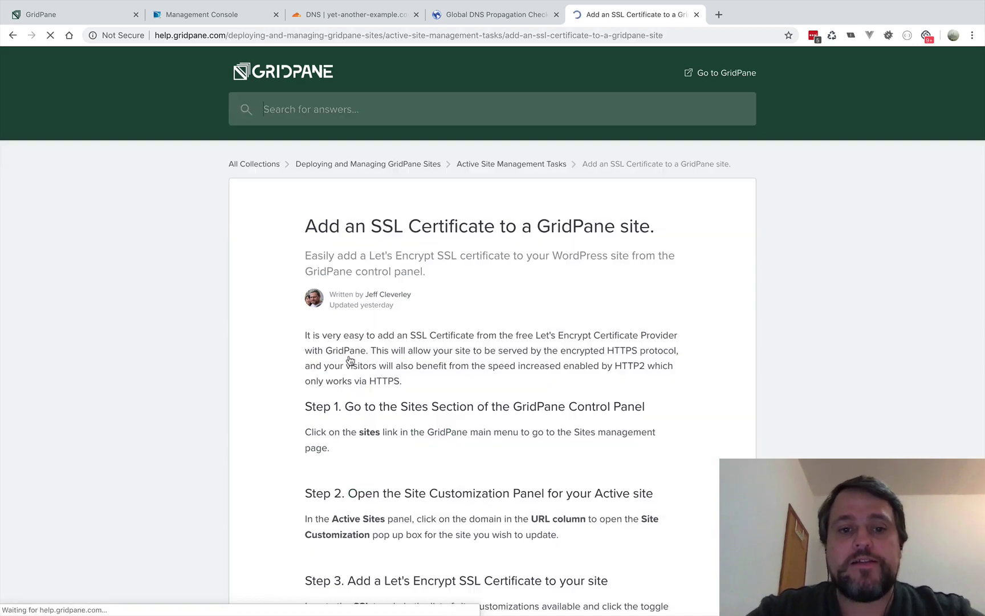
{"action": "scroll", "coordinate": [431, 390], "scroll_direction": "down", "scroll_amount": 20}
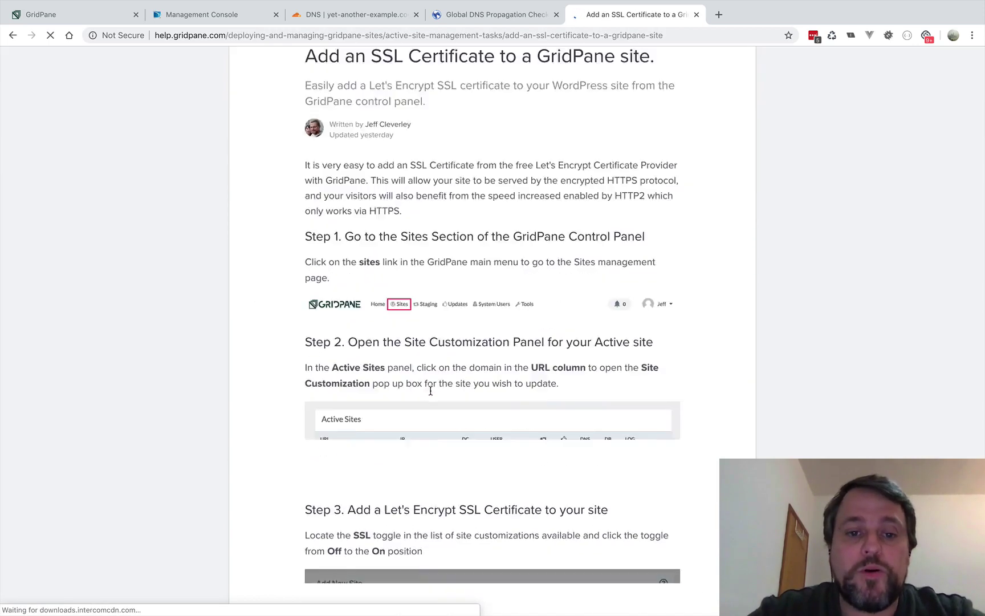
{"action": "scroll", "coordinate": [430, 395], "scroll_direction": "up", "scroll_amount": 12}
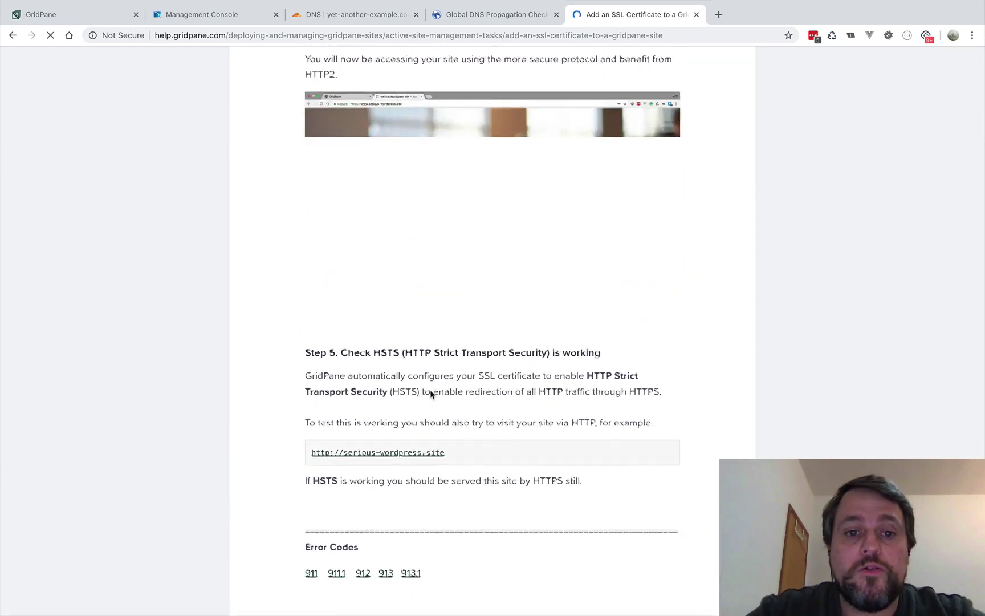
{"action": "scroll", "coordinate": [431, 395], "scroll_direction": "down", "scroll_amount": 12}
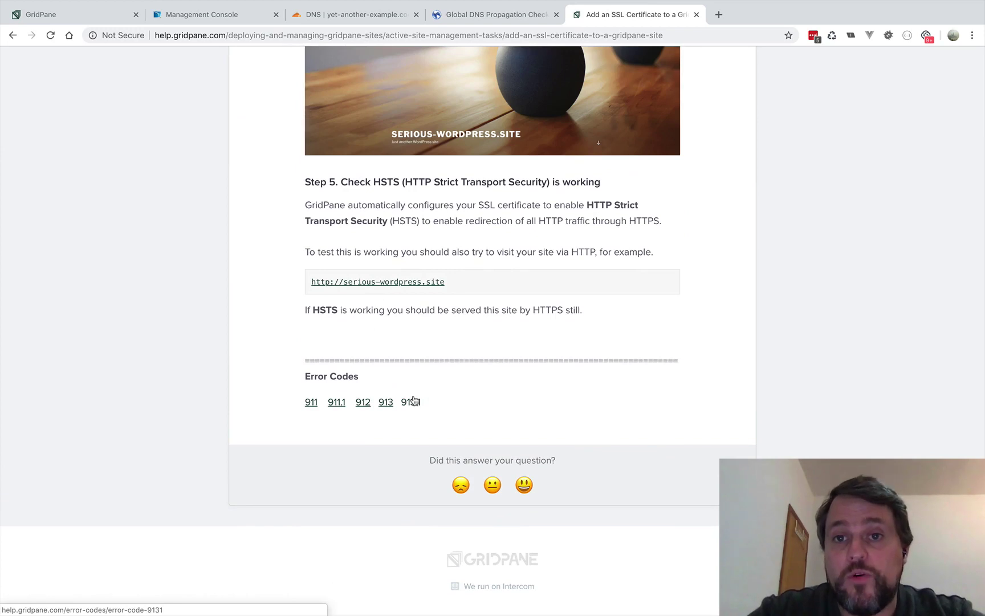
{"action": "left_click", "coordinate": [310, 402]}
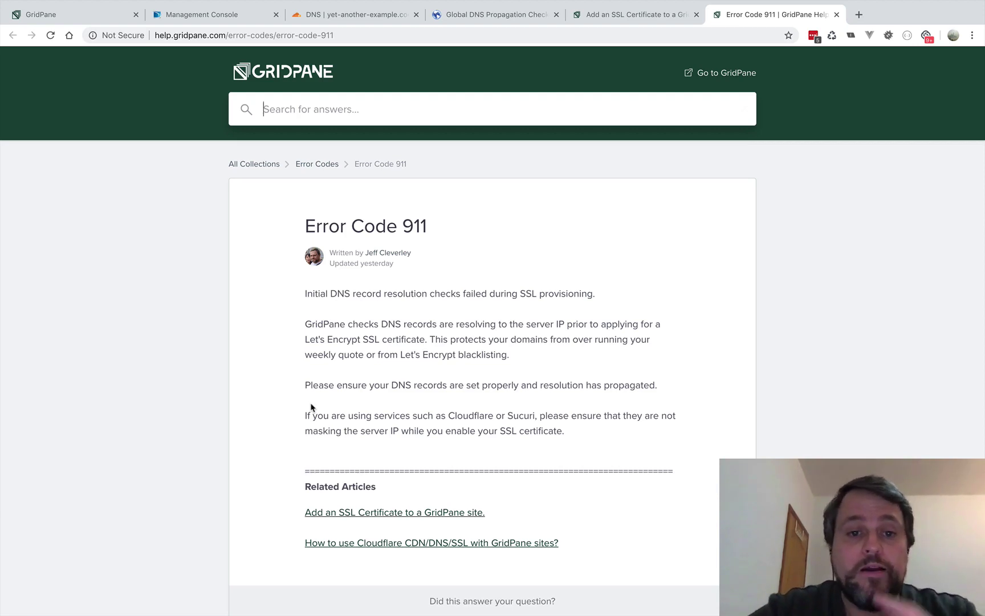
{"action": "key", "text": "ctrl+Right"}
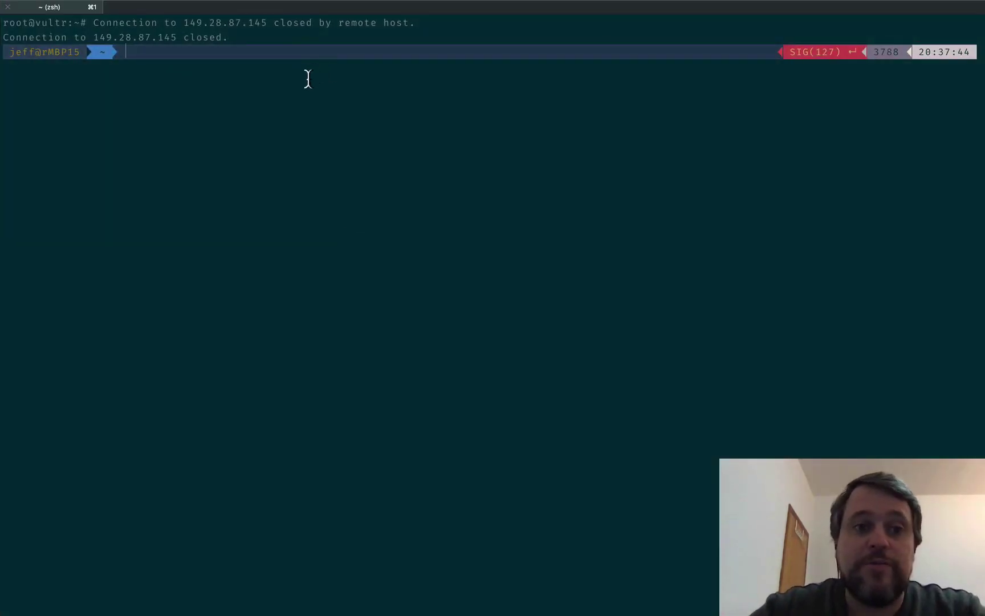
{"action": "key", "text": "Up"}
{"action": "key", "text": "Return"}
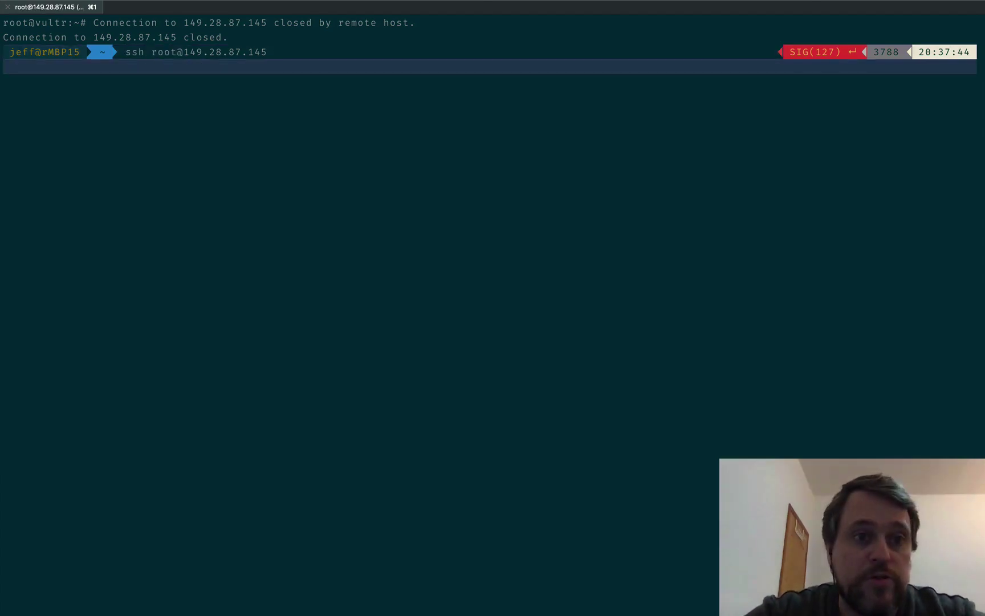
{"action": "type", "text": "clear"}
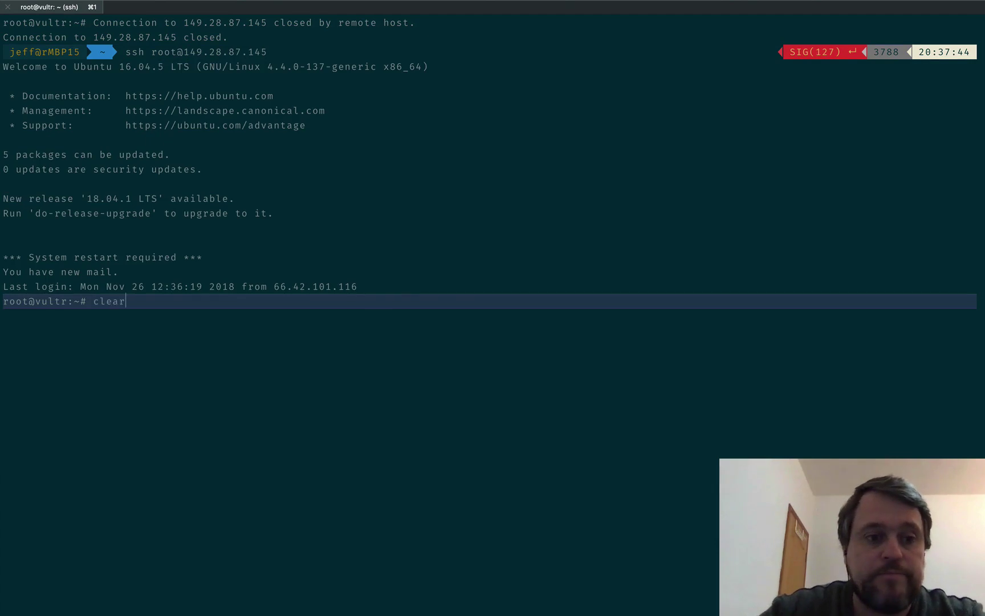
{"action": "key", "text": "Up"}
{"action": "key", "text": "Return"}
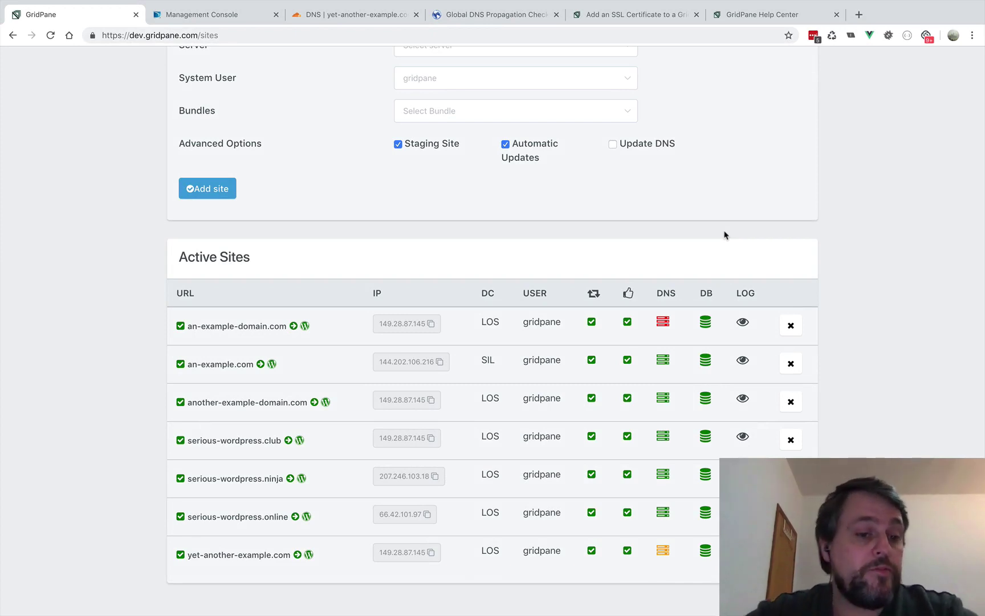
Try to turn on SSL for another-example-domain.com in GridPane.
{"action": "left_click", "coordinate": [239, 405]}
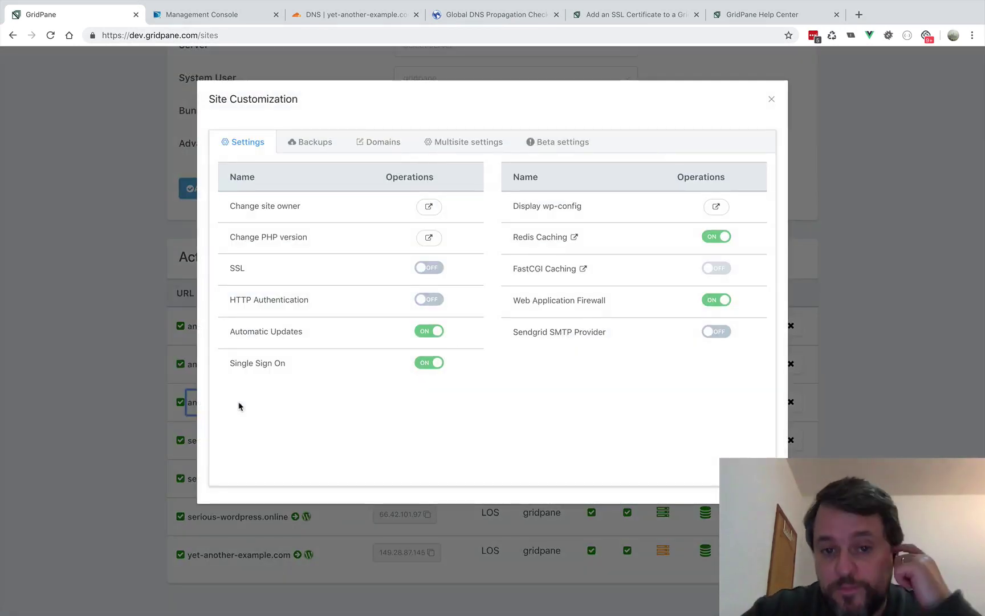
{"action": "left_click", "coordinate": [429, 268]}
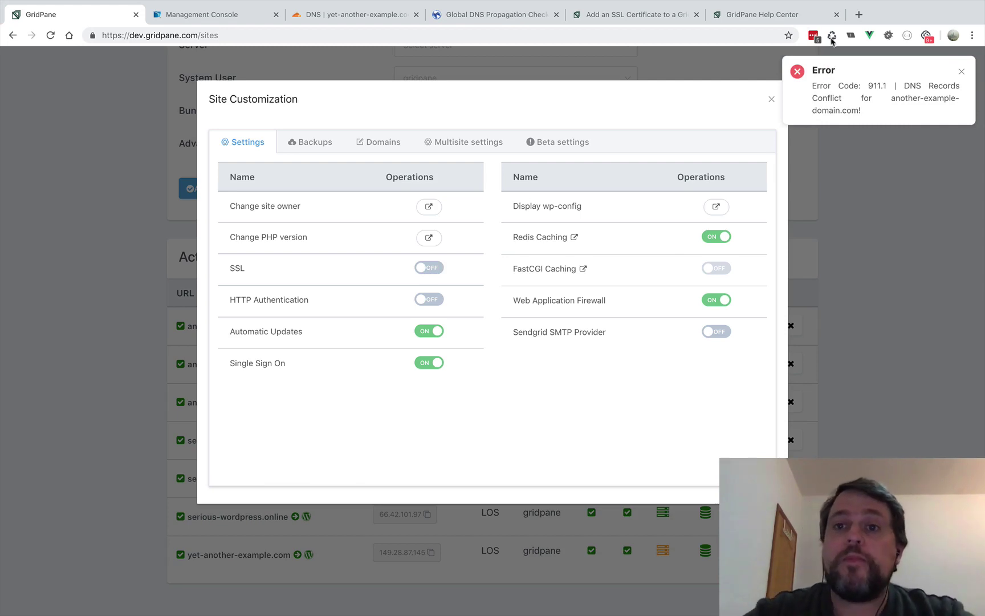
Search the GridPane Help Center for 911.1 and open the Error Code 911.1 article.
{"action": "left_click", "coordinate": [767, 15]}
{"action": "type", "text": "911.1"}
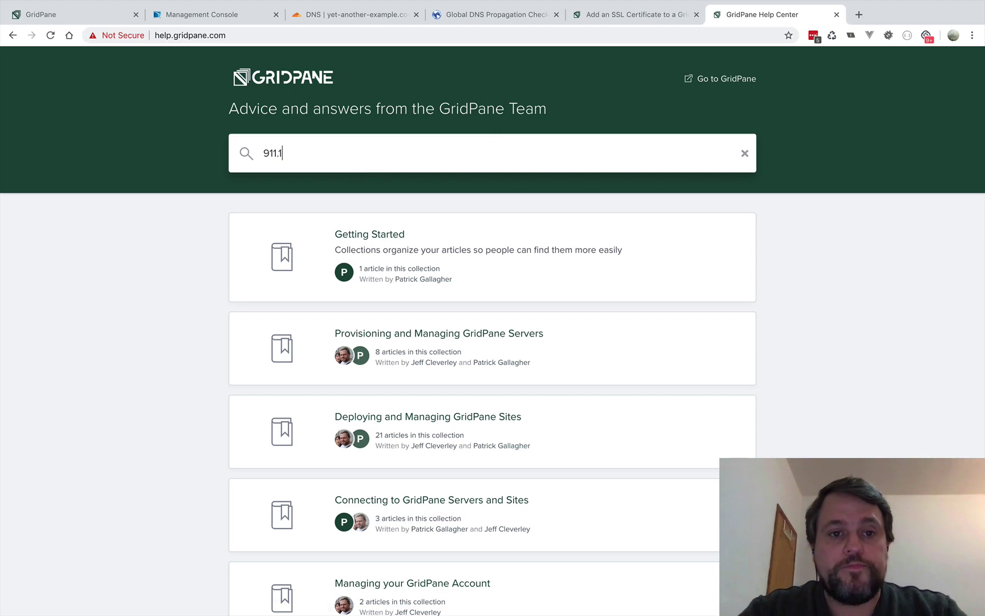
{"action": "key", "text": "Return"}
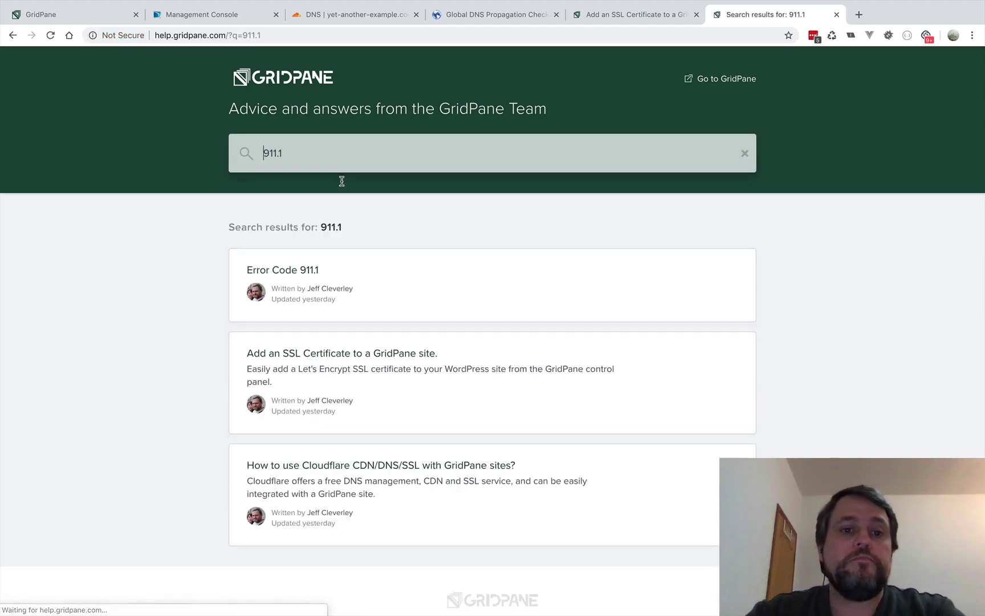
{"action": "left_click", "coordinate": [285, 268]}
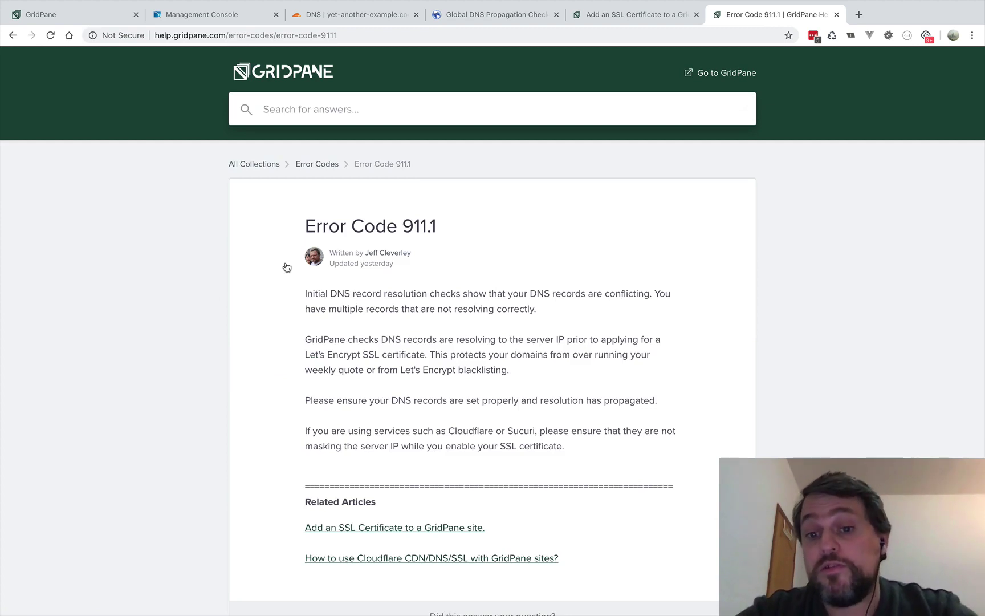
Switch to the terminal, discard the unfinished clear command and return the server session to a fresh prompt.
{"action": "key", "text": "super+Tab"}
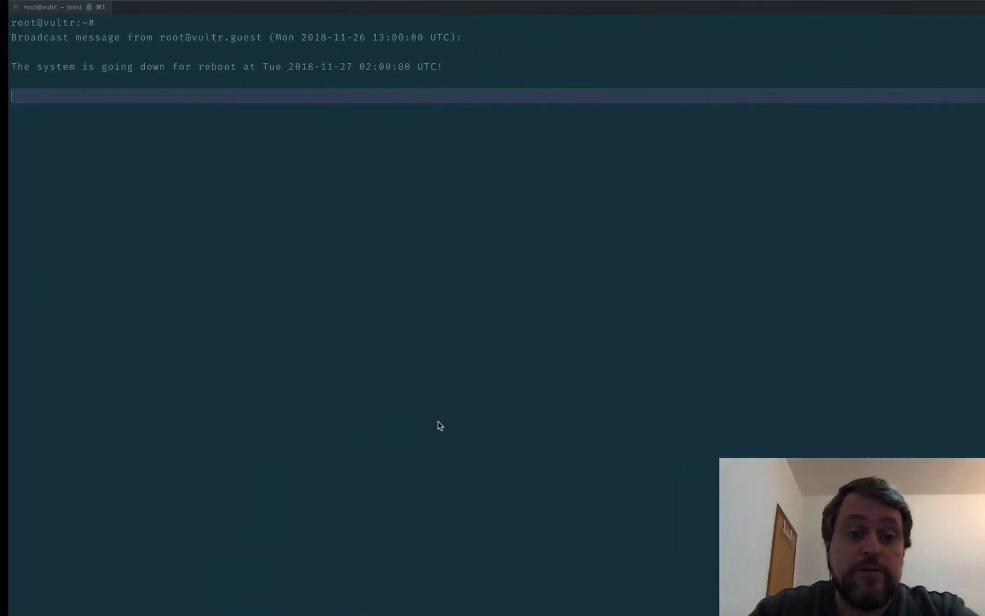
{"action": "type", "text": "clear"}
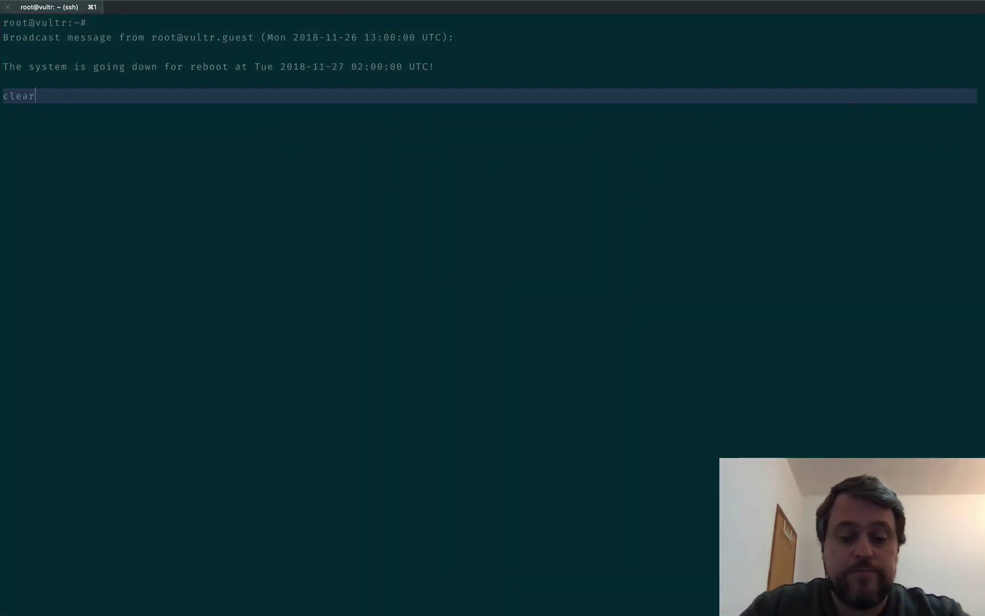
{"action": "key", "text": "BackSpace"}
{"action": "key", "text": "BackSpace"}
{"action": "key", "text": "BackSpace"}
{"action": "key", "text": "BackSpace"}
{"action": "key", "text": "BackSpace"}
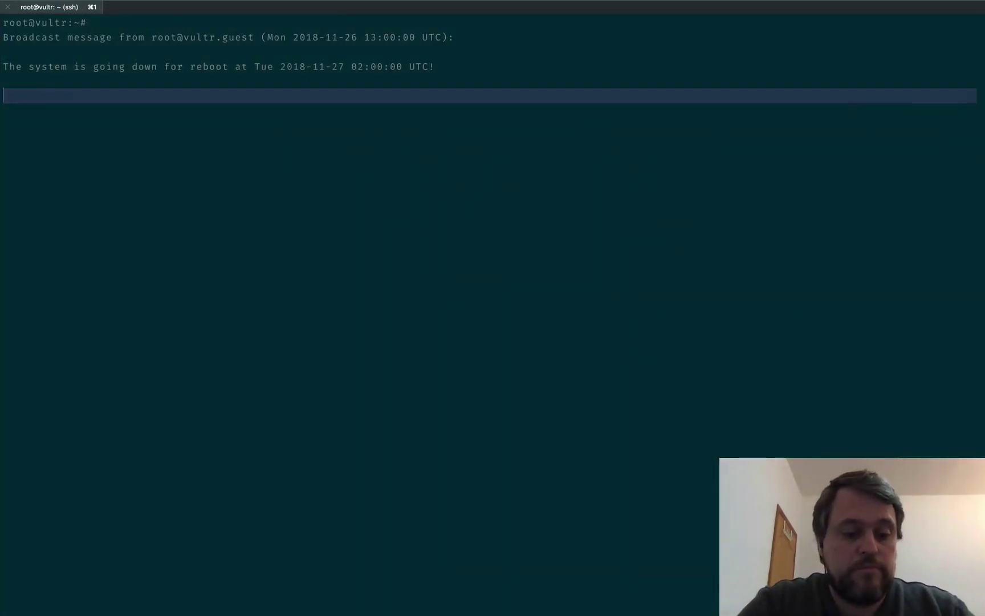
{"action": "key", "text": "ctrl+c"}
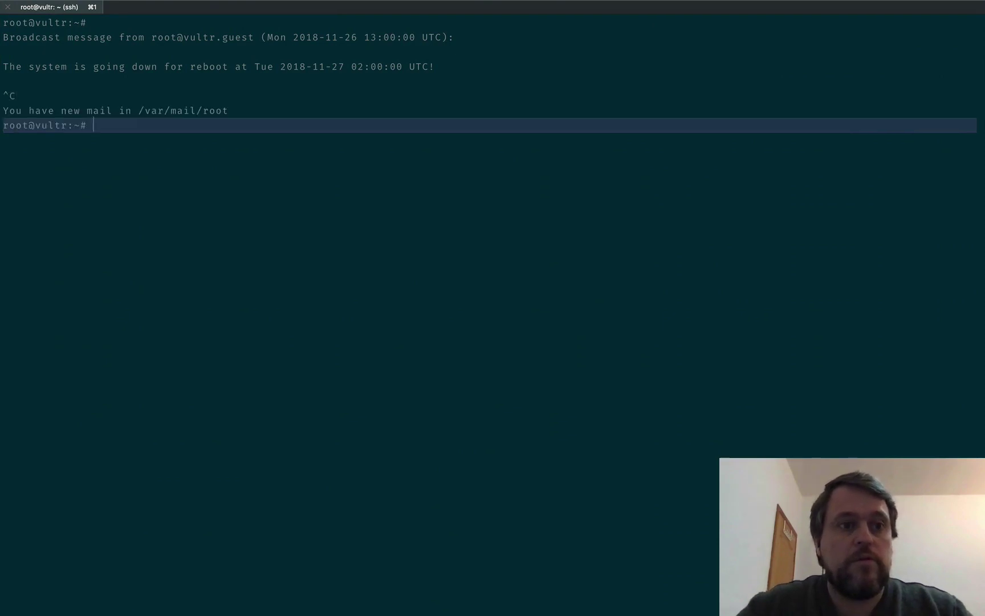
Display the log file /var/www/another-example-domain.com/logs/ssl-provision.log on the server.
{"action": "type", "text": "clear"}
{"action": "key", "text": "Up"}
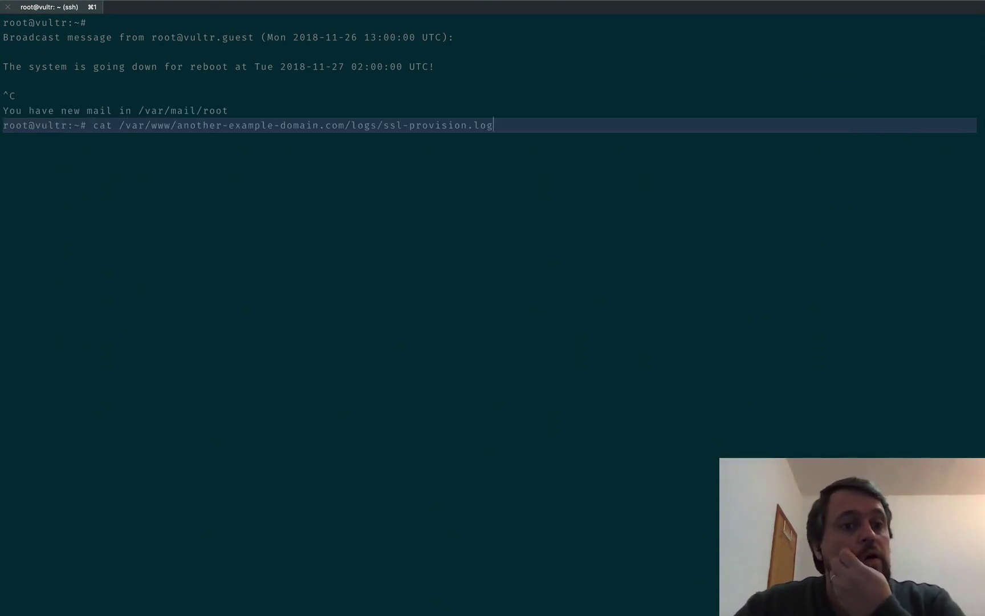
{"action": "key", "text": "Return"}
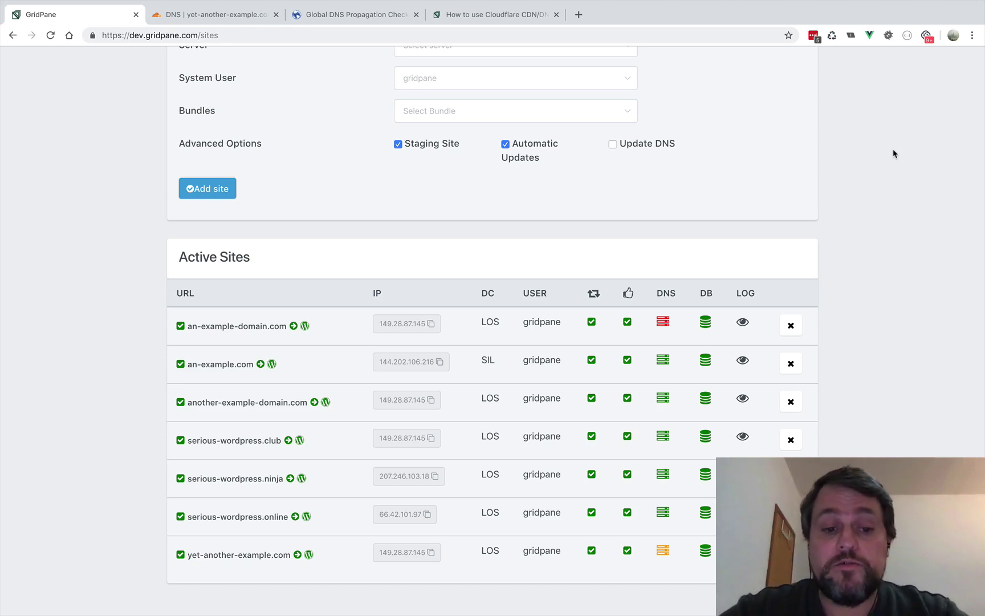
Switch to GridPane in the browser and try to turn on SSL for yet-another-example.com.
{"action": "left_click", "coordinate": [239, 556]}
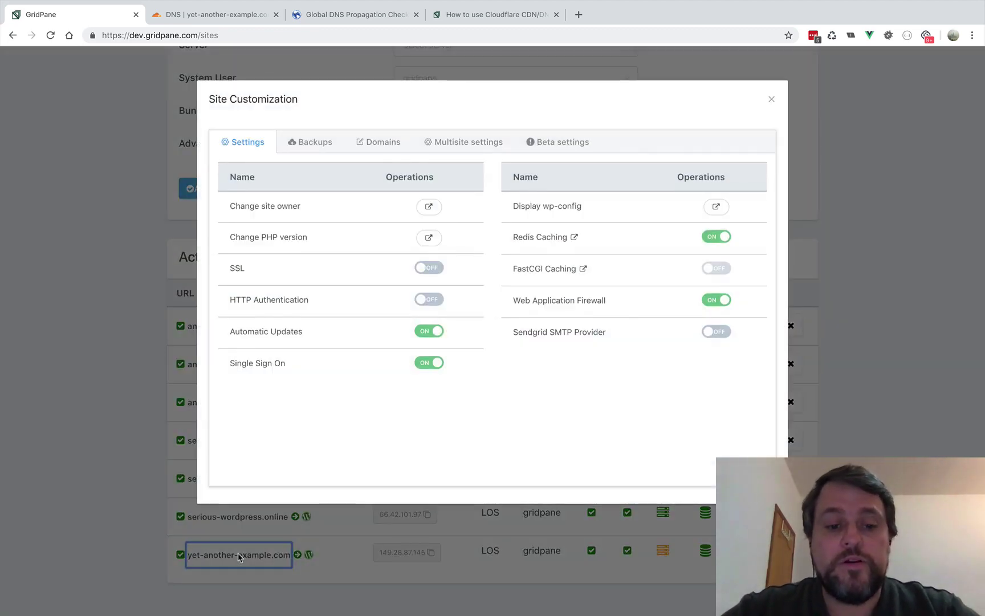
{"action": "left_click", "coordinate": [125, 410]}
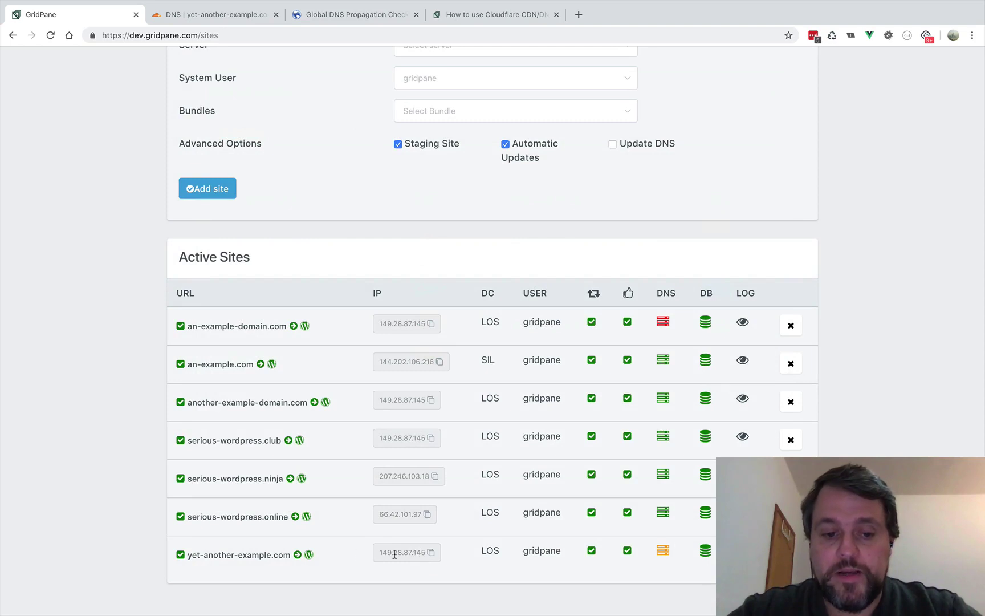
{"action": "left_click", "coordinate": [298, 556]}
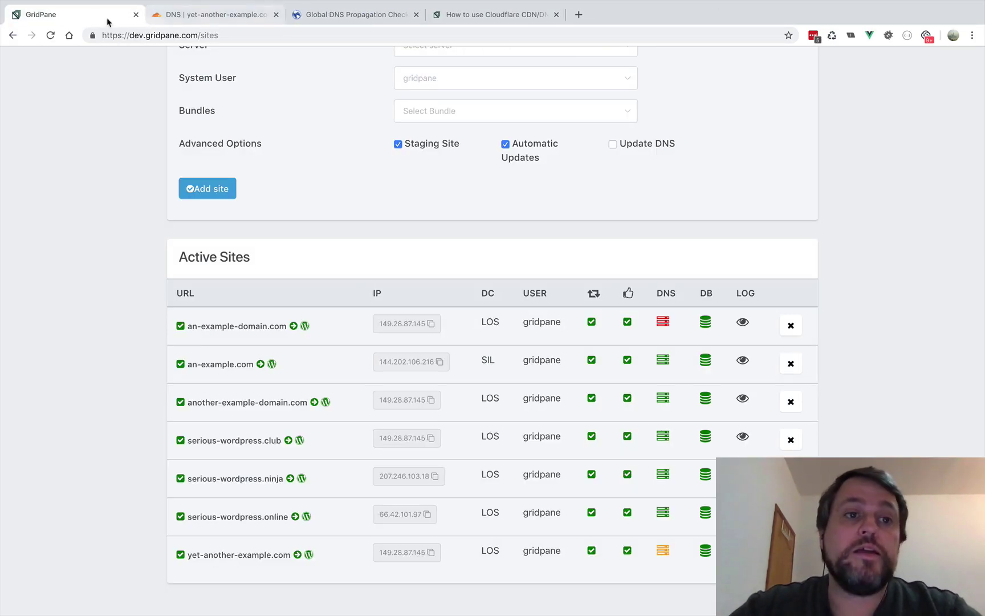
{"action": "left_click", "coordinate": [276, 14]}
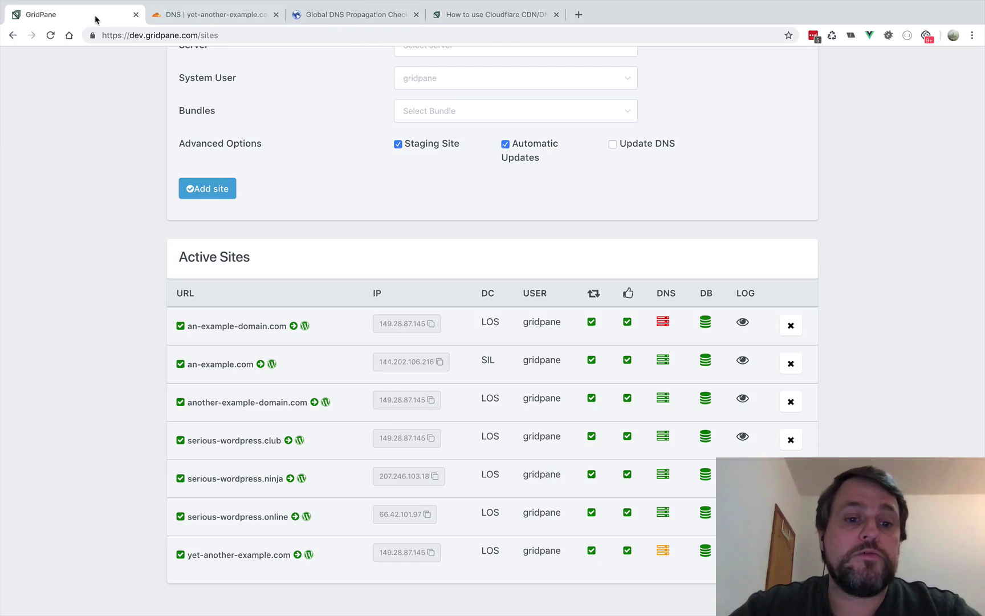
{"action": "left_click", "coordinate": [240, 555]}
{"action": "left_click", "coordinate": [433, 271]}
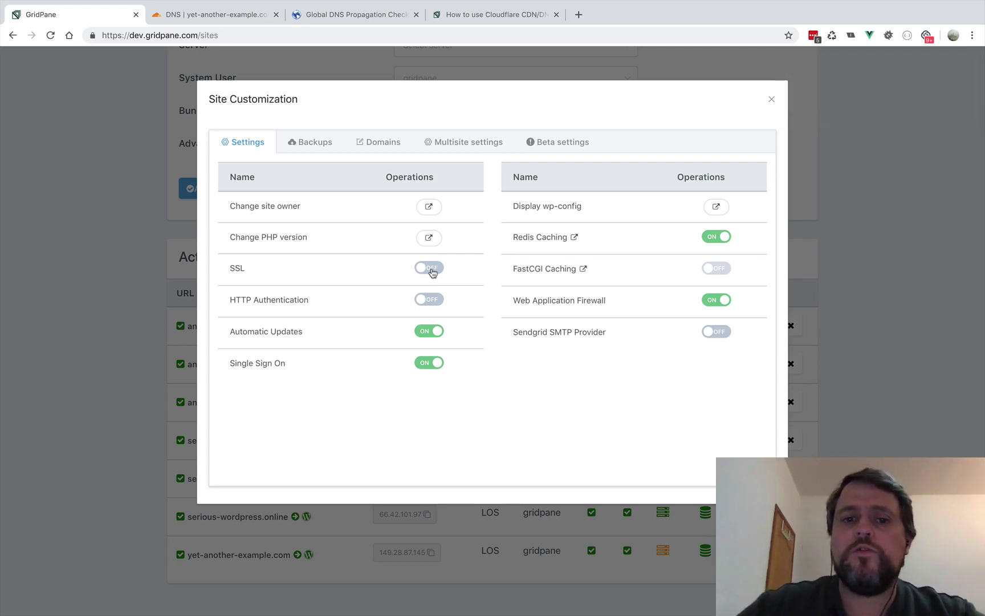
{"action": "key", "text": "ctrl+Right"}
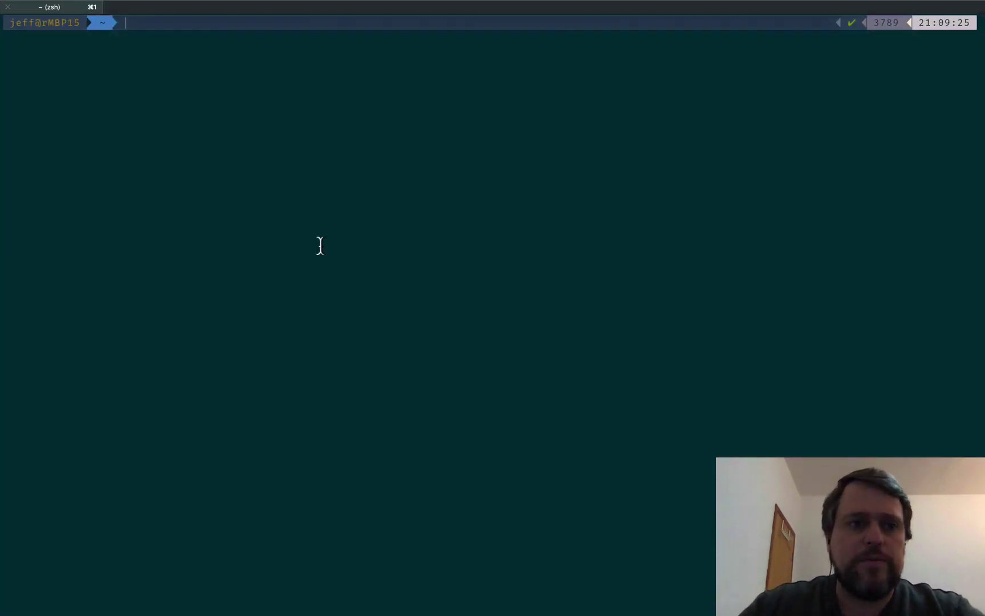
{"action": "type", "text": "ssh root@149.28.87.145"}
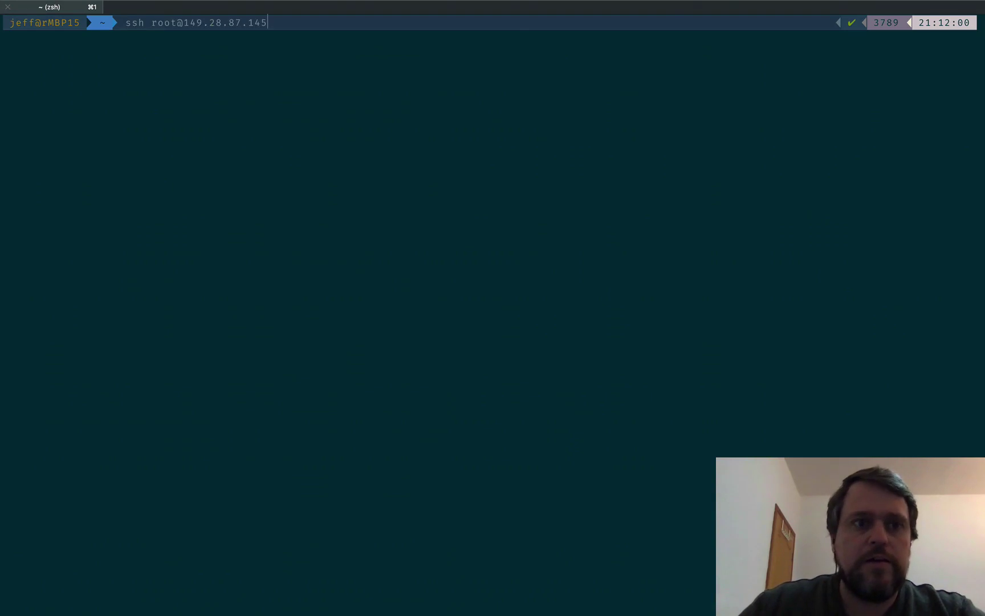
{"action": "key", "text": "Return"}
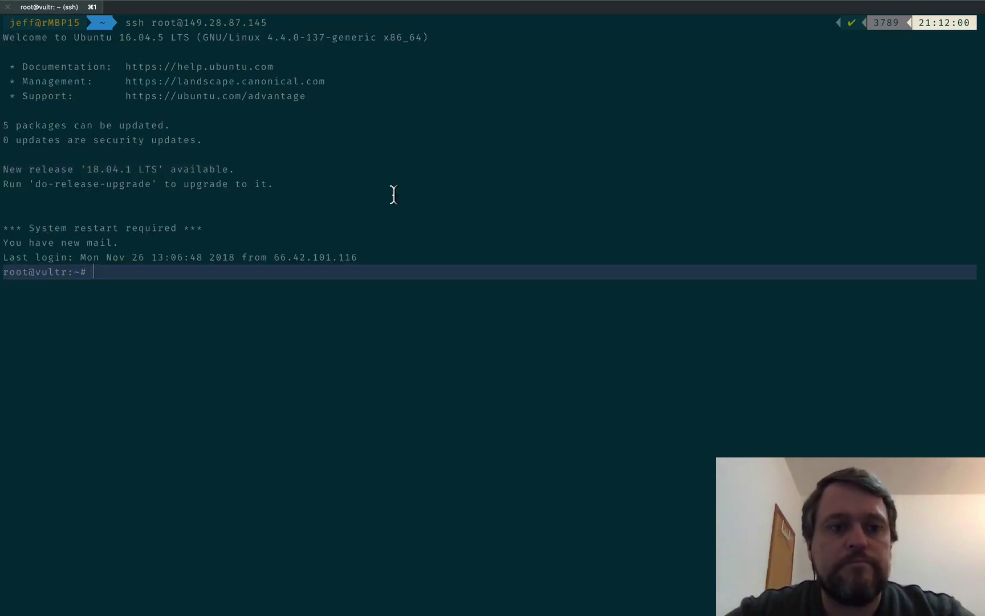
{"action": "key", "text": "super+v"}
{"action": "key", "text": "Return"}
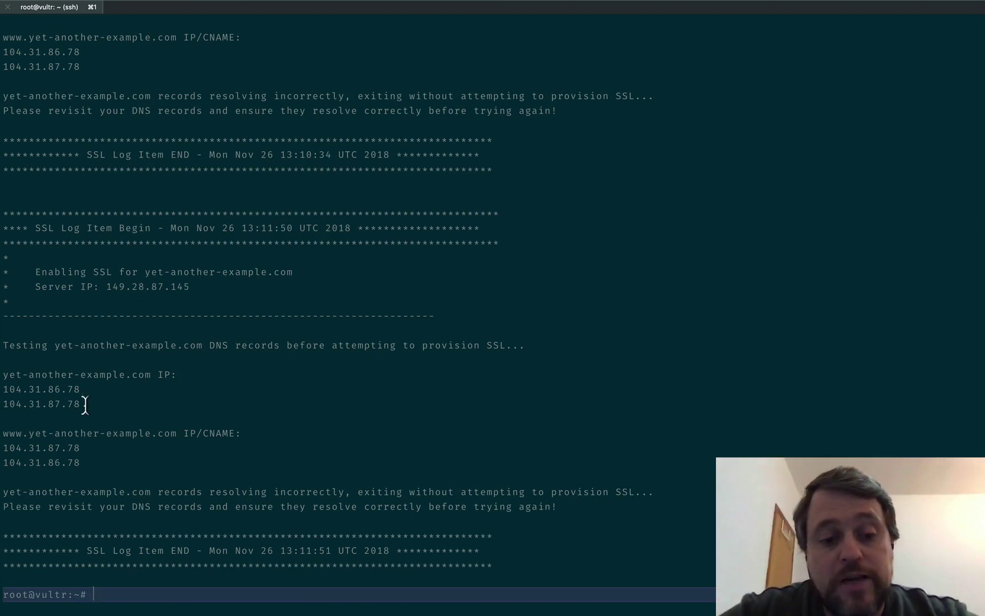
Switch to Cloudflare in the browser and set yet-another-example.com's A record and www CNAME record to DNS only, without the HTTP proxy.
{"action": "key", "text": "ctrl+Left"}
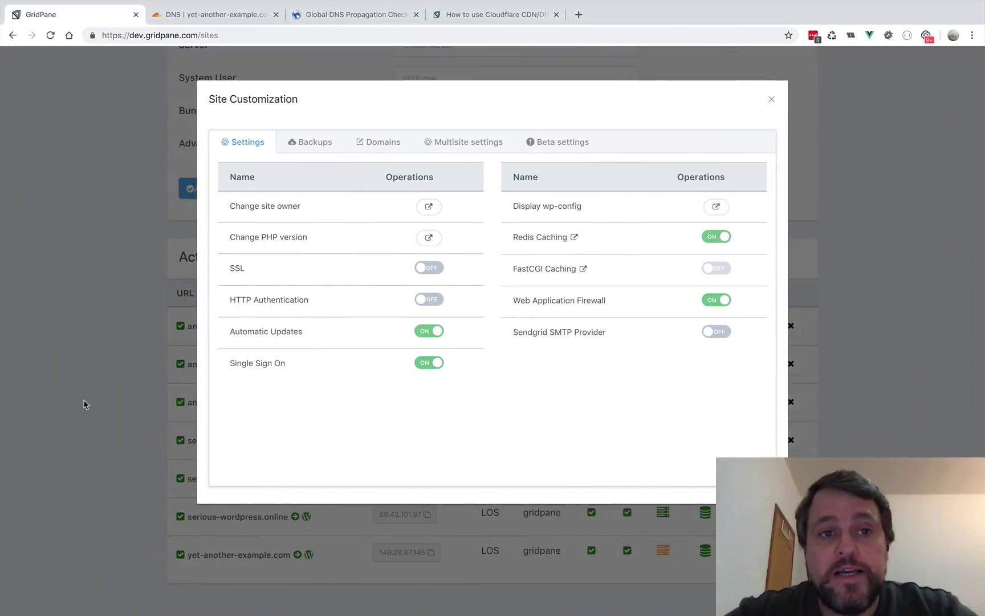
{"action": "left_click", "coordinate": [213, 19]}
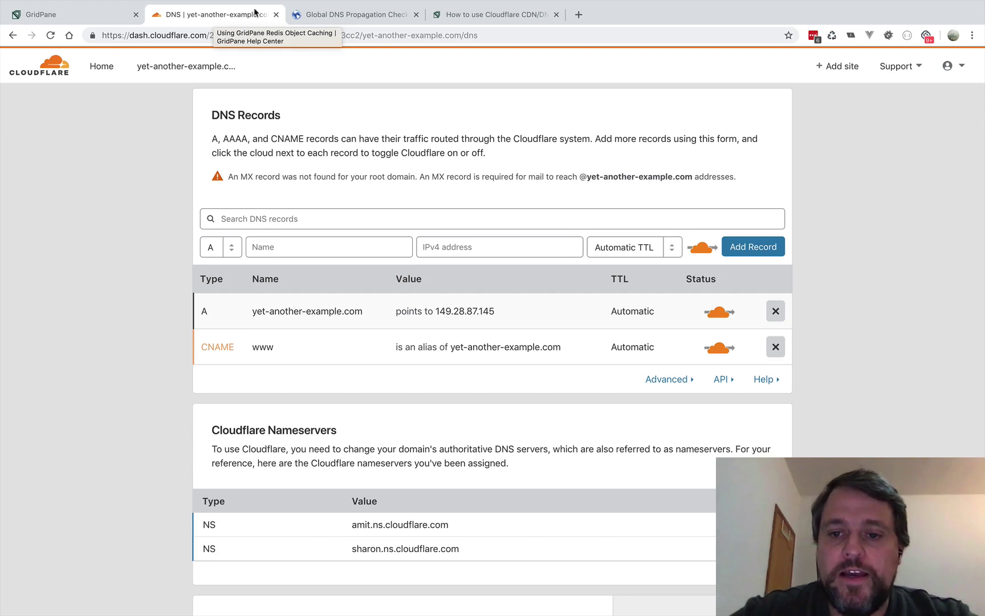
{"action": "mouse_move", "coordinate": [718, 253]}
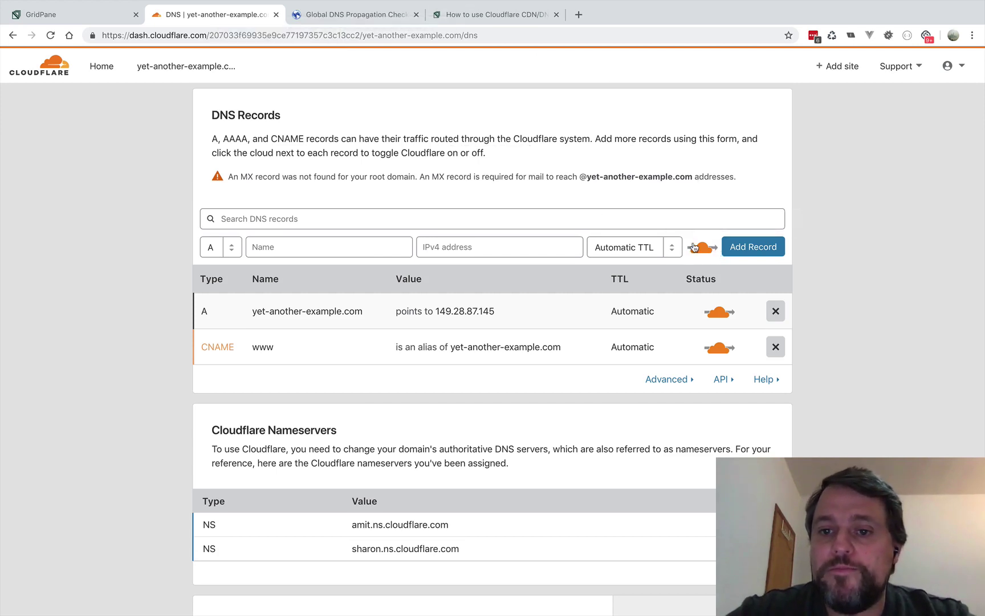
{"action": "left_click", "coordinate": [720, 313]}
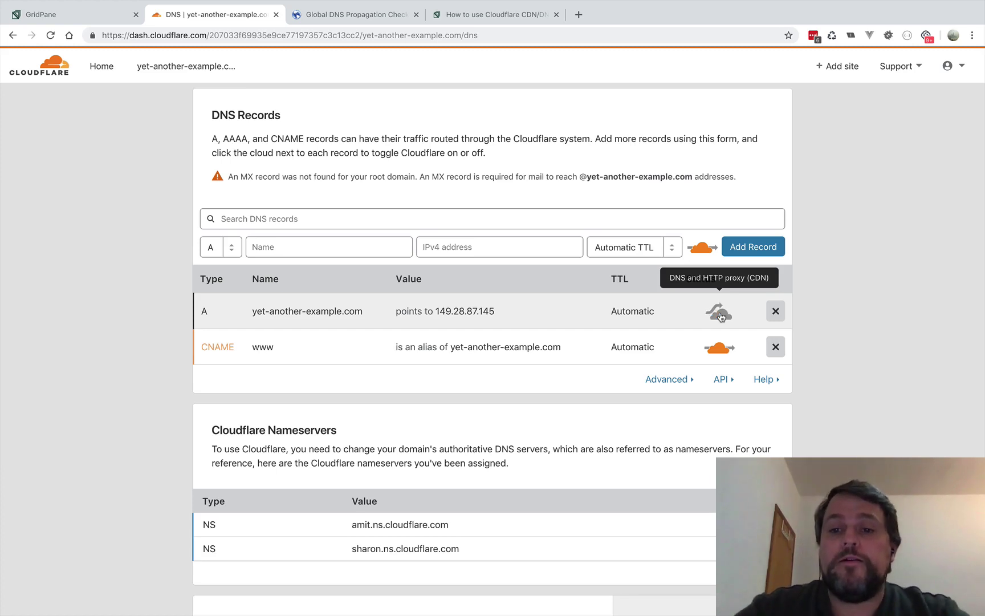
{"action": "left_click", "coordinate": [719, 350]}
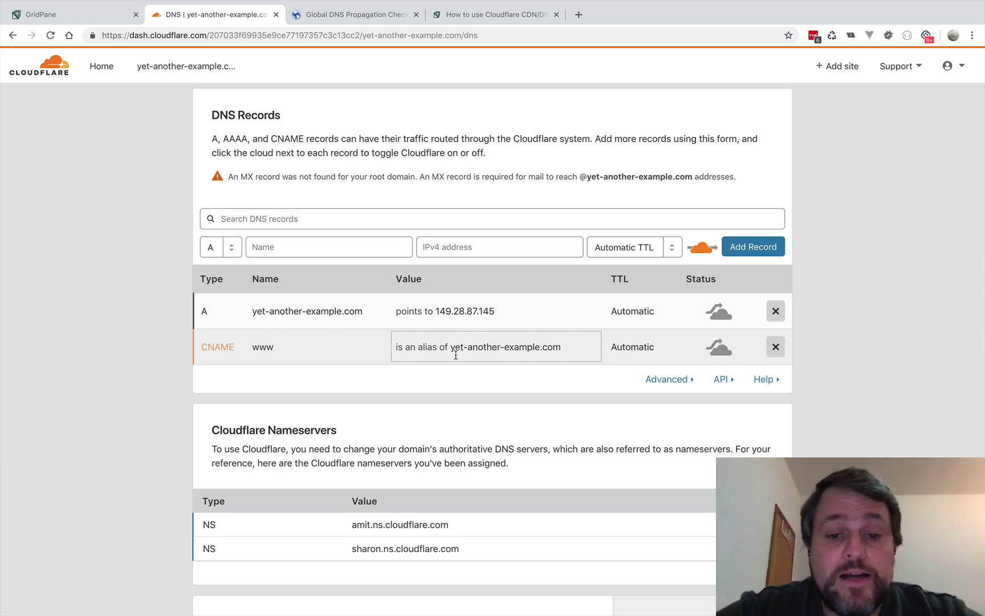
Skim the help article on using Cloudflare CDN/DNS/SSL with GridPane sites, and return to the site's GridPane settings.
{"action": "left_click", "coordinate": [490, 14]}
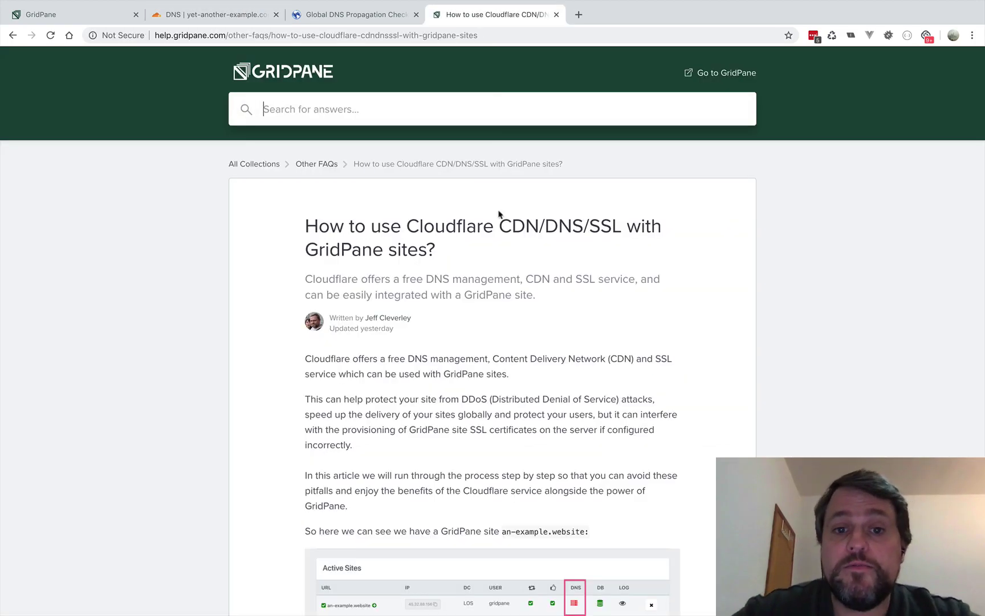
{"action": "scroll", "coordinate": [499, 214], "scroll_direction": "down", "scroll_amount": 2}
{"action": "scroll", "coordinate": [499, 214], "scroll_direction": "down", "scroll_amount": 20}
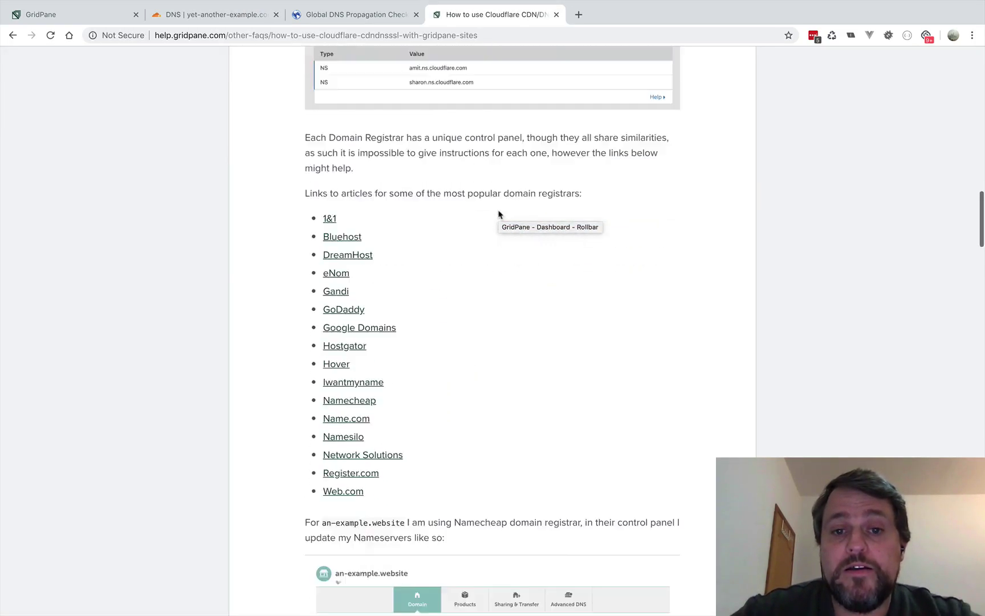
{"action": "scroll", "coordinate": [499, 214], "scroll_direction": "down", "scroll_amount": 20}
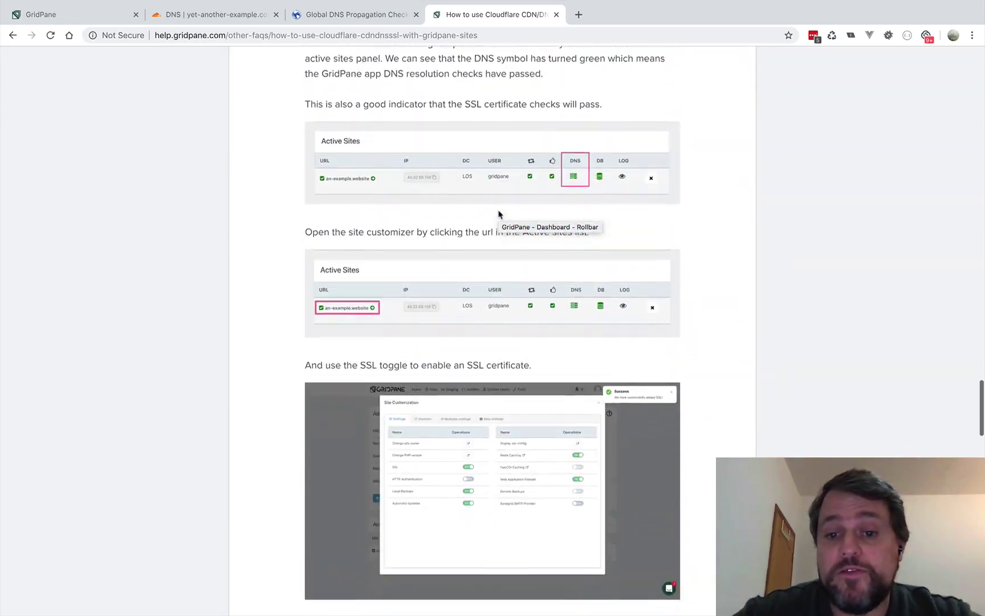
{"action": "scroll", "coordinate": [499, 214], "scroll_direction": "up", "scroll_amount": 20}
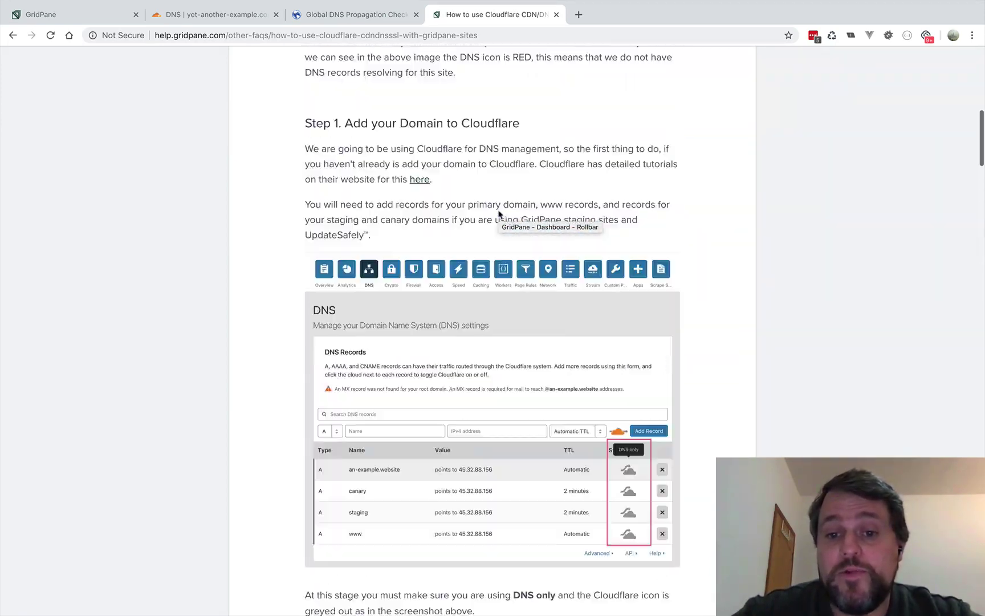
{"action": "scroll", "coordinate": [498, 214], "scroll_direction": "up", "scroll_amount": 1}
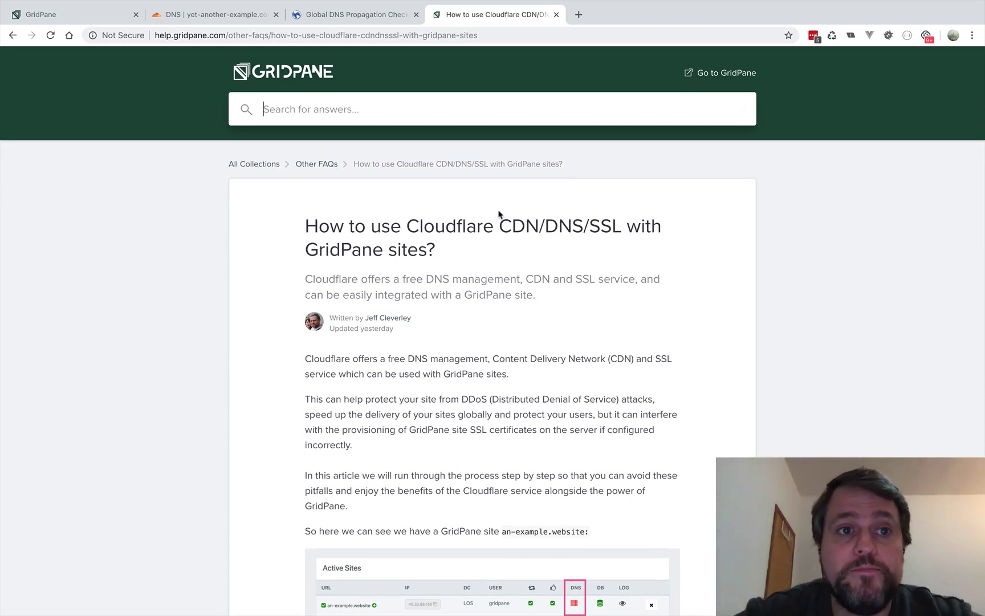
{"action": "left_click", "coordinate": [73, 21]}
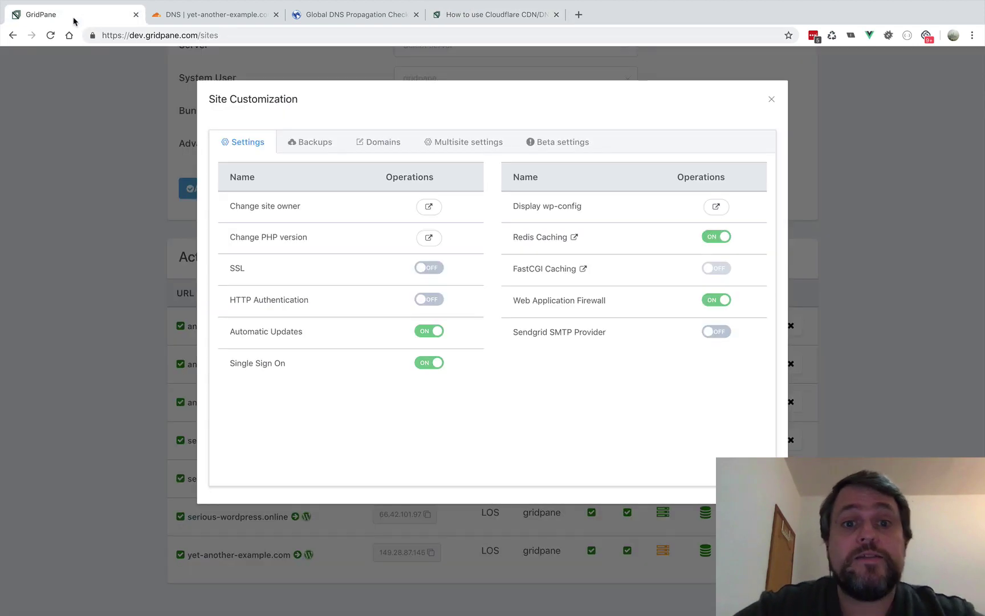